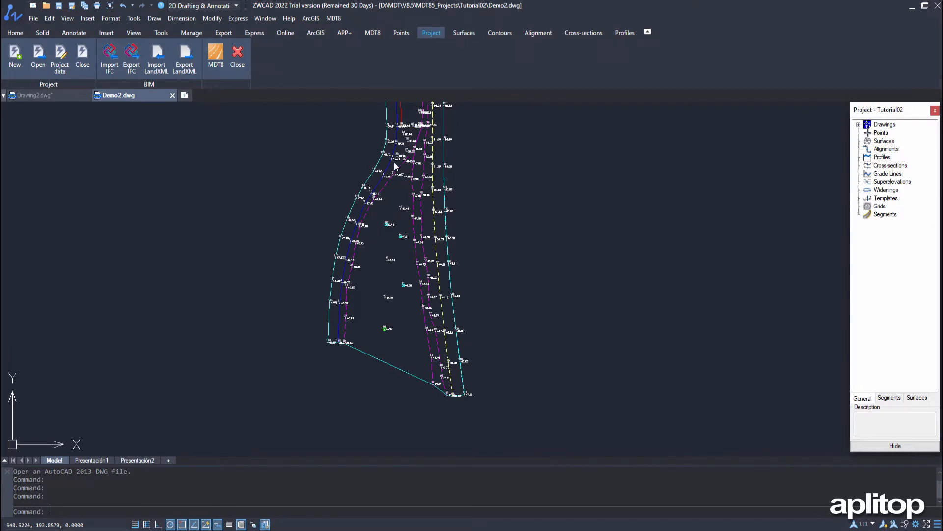
Start creating a surface saved as Demo2.SUP in the Tutorial02 folder, replacing the existing file.
click(463, 33)
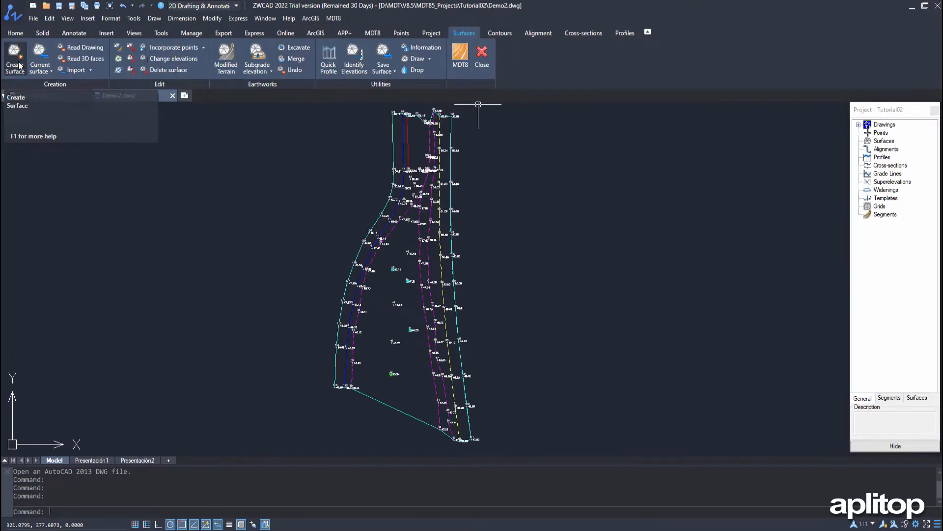
click(15, 59)
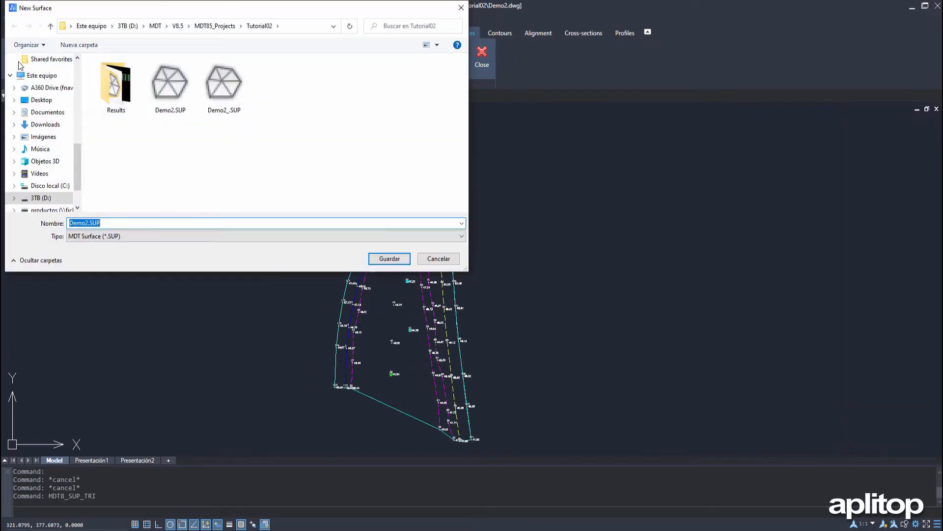
click(390, 258)
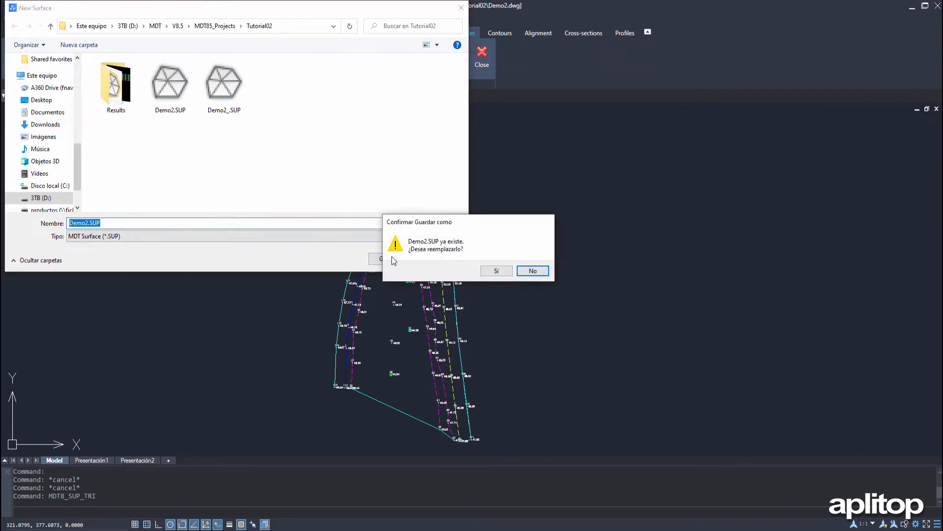
click(486, 273)
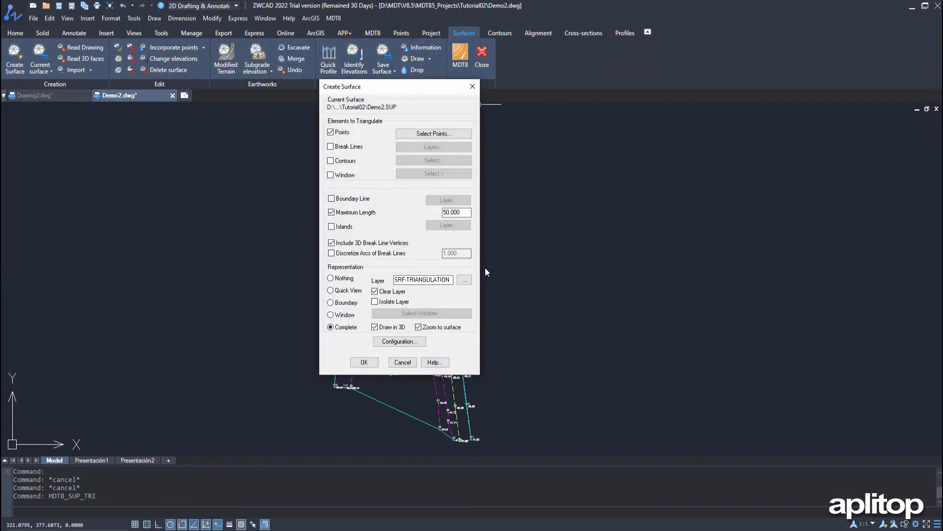
Include break lines in the triangulation, loading their layer selection from the saved layers file.
click(330, 146)
click(435, 148)
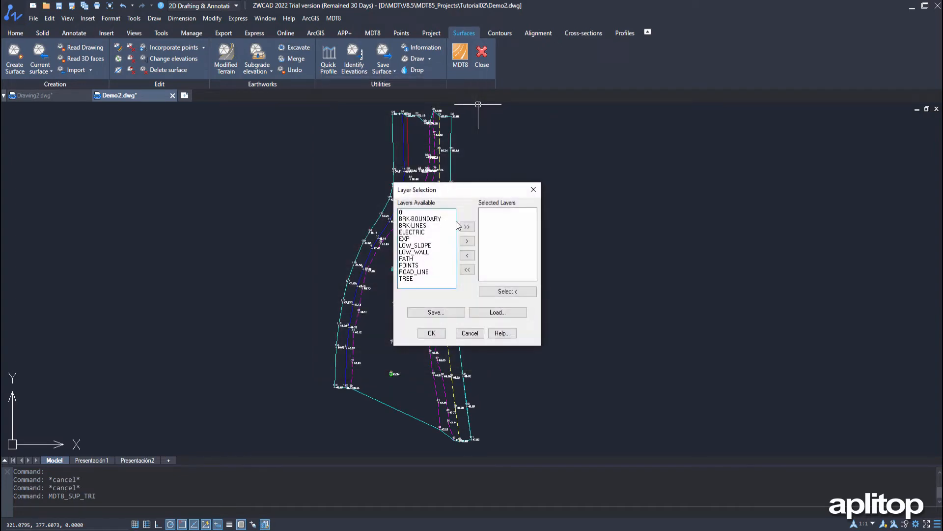
click(498, 312)
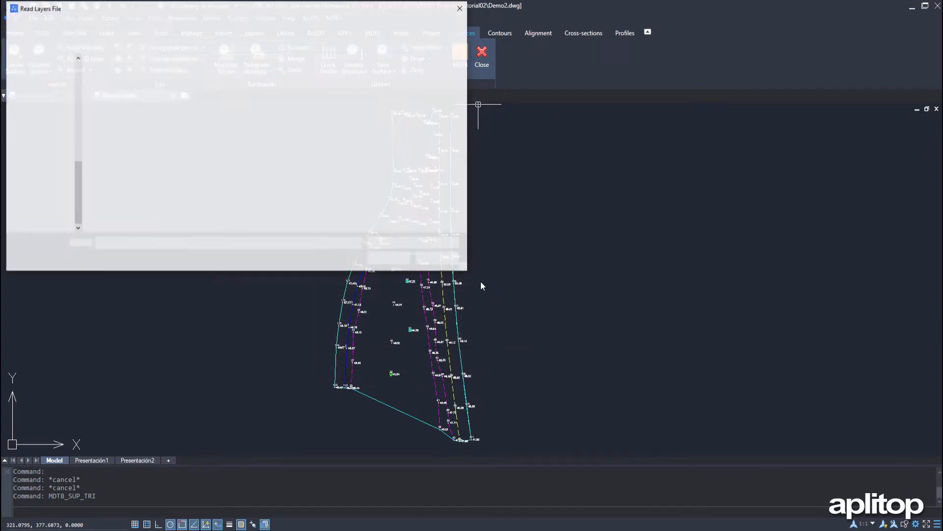
click(186, 94)
click(389, 259)
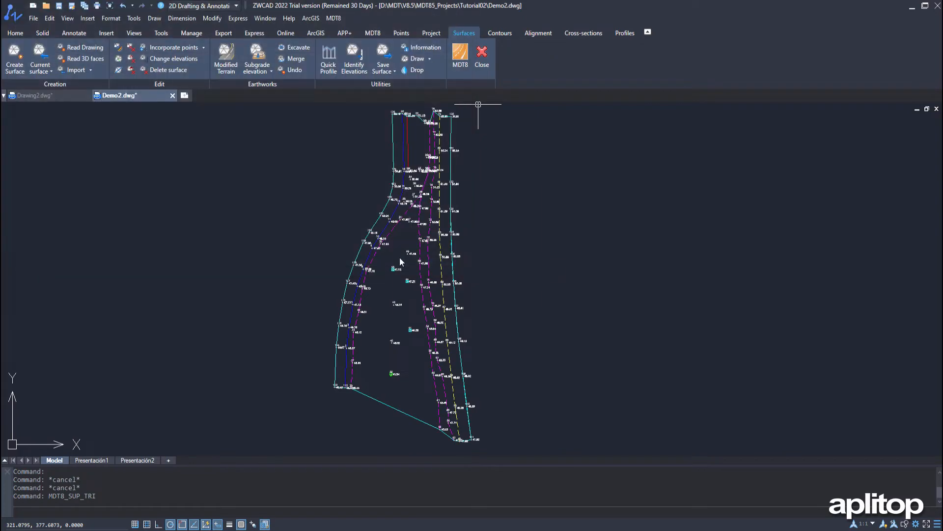
click(431, 333)
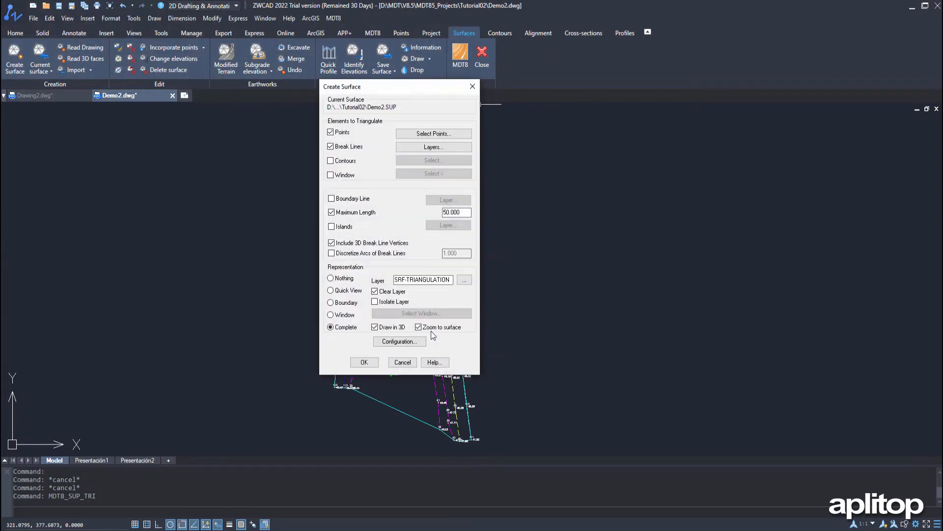
Limit the surface with the boundary line and generate the triangulation with complete representation.
click(332, 198)
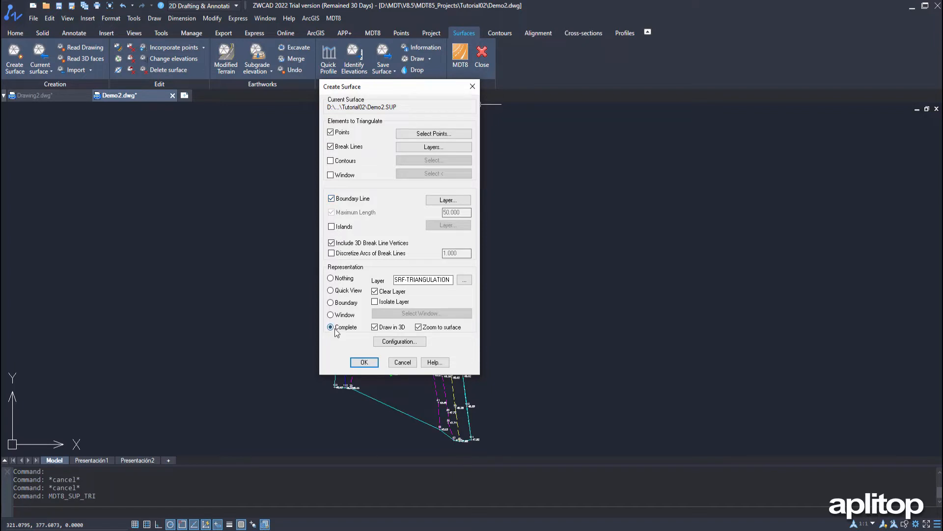
click(361, 363)
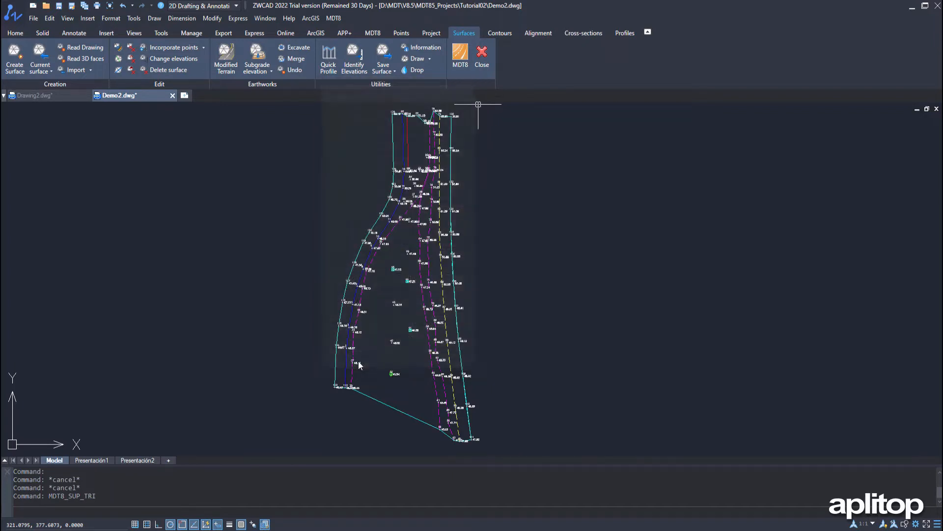
scroll(481, 252, up, 3)
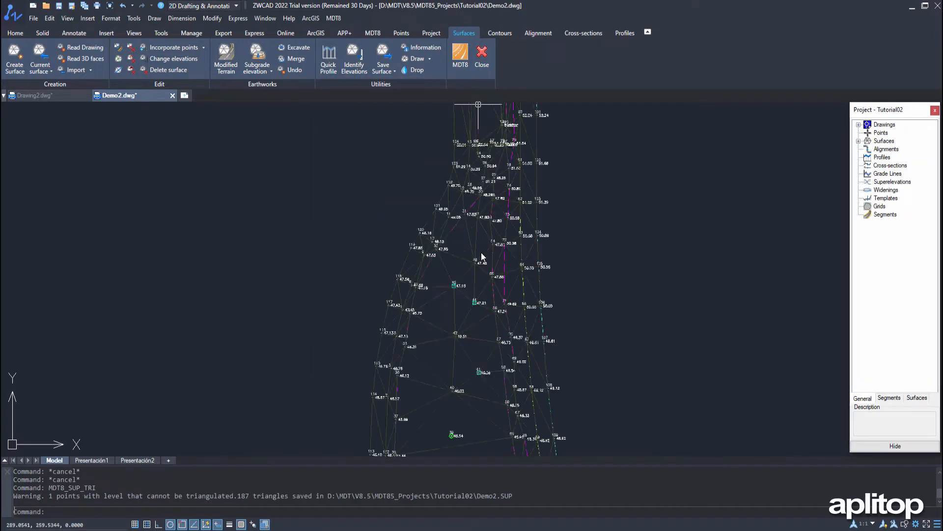
Review the Demo2 surface details, including triangles, perimeter, area and elevations.
click(426, 50)
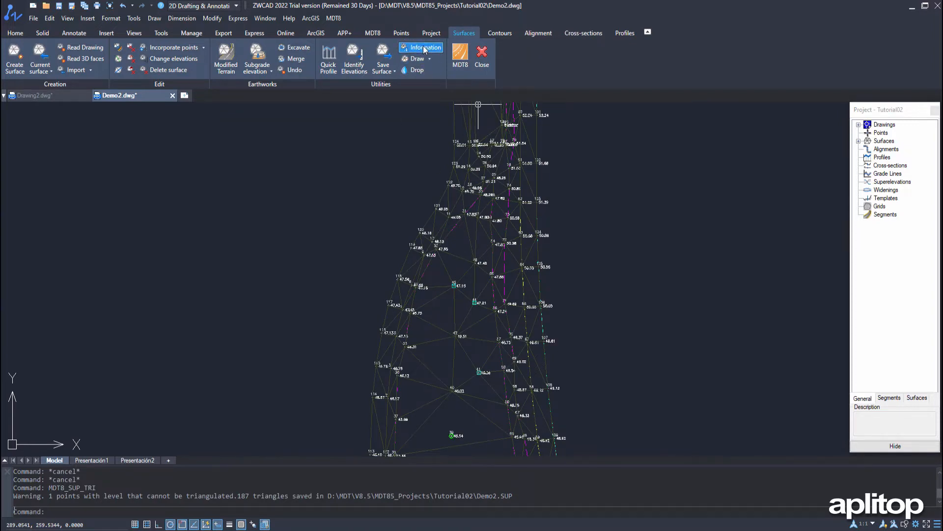
click(425, 50)
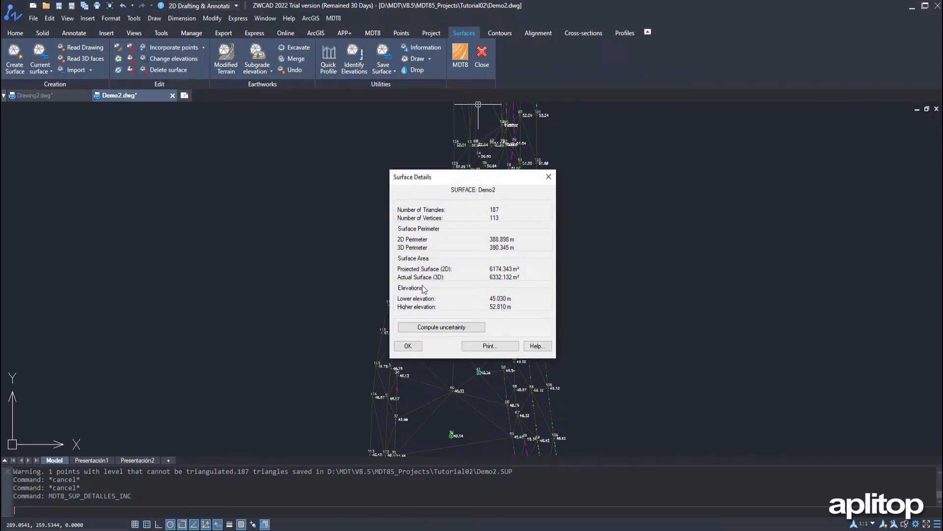
click(411, 346)
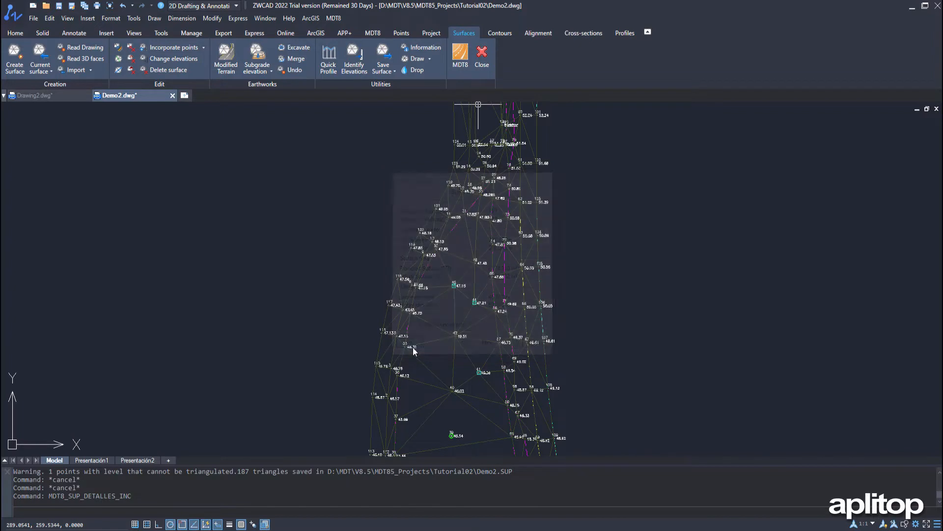
Locate point number 32 in the drawing with the default 20 margin.
click(402, 34)
click(330, 55)
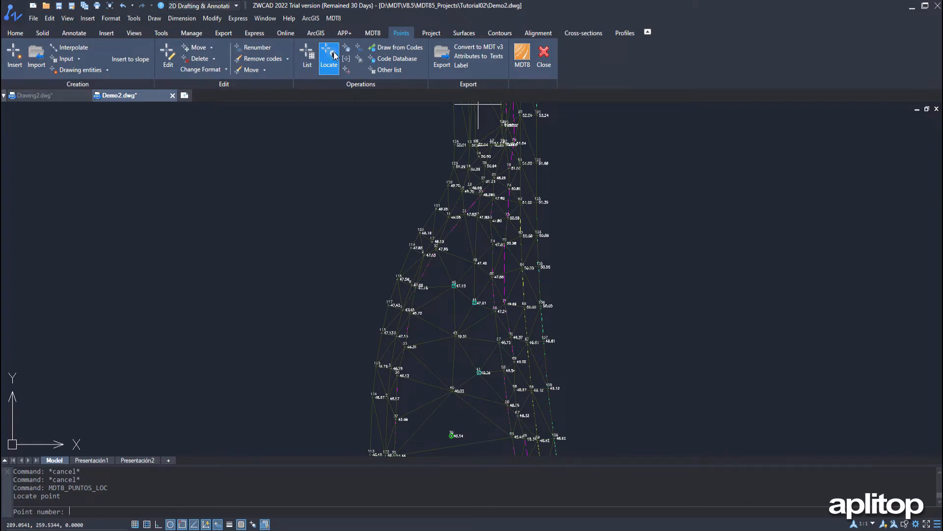
click(331, 56)
text(32)
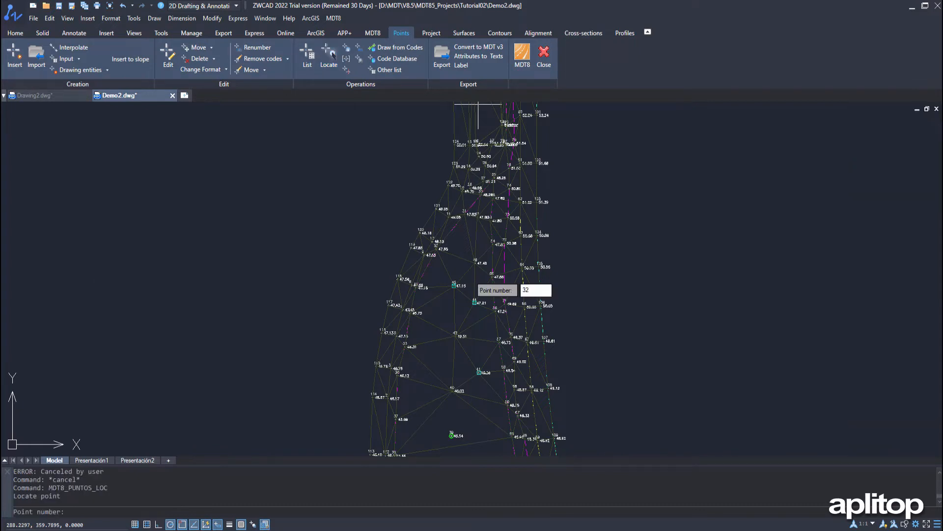
key(Return)
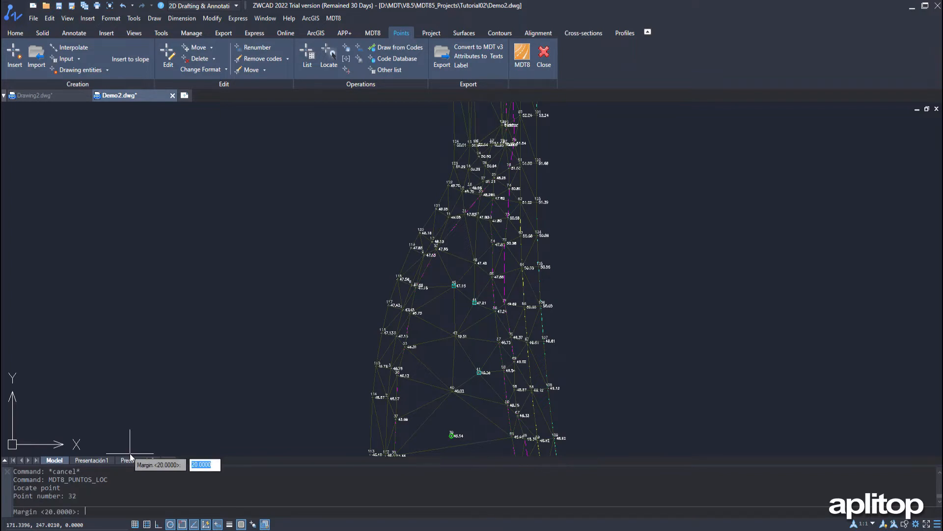
key(Return)
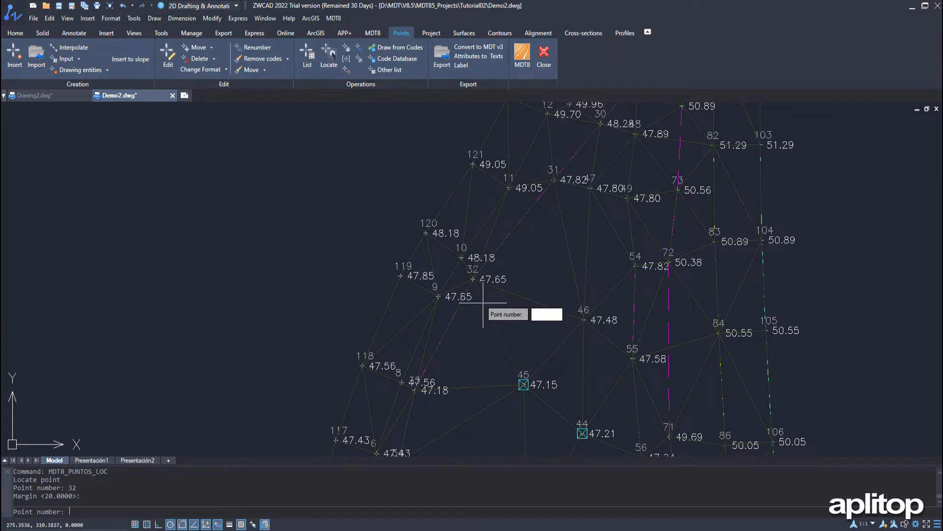
Insert a line into the surface triangulation from point 45 to point 31.
click(464, 33)
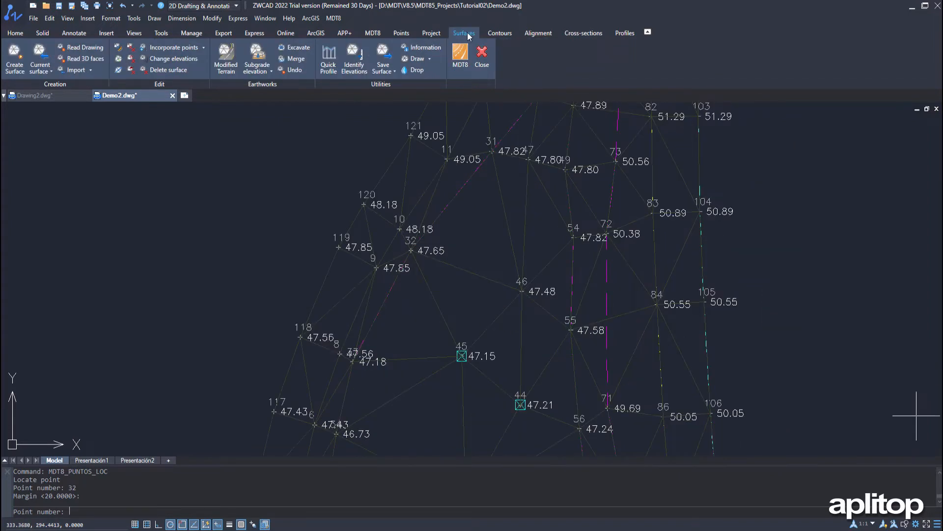
click(117, 59)
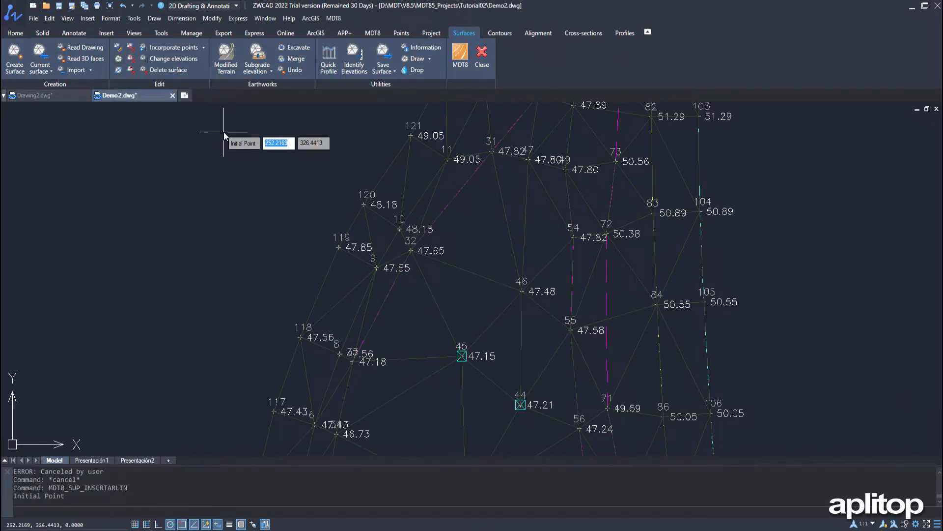
click(461, 355)
click(492, 151)
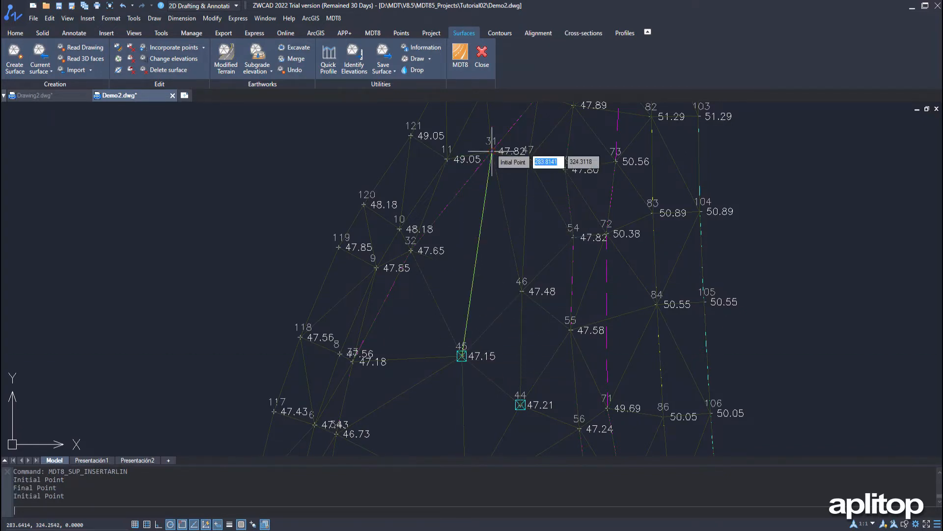
key(Return)
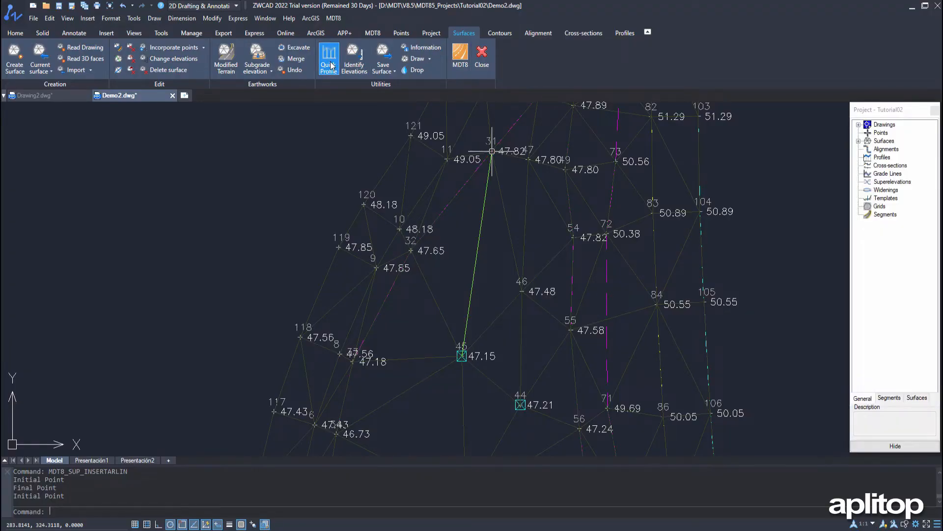
View a quick profile across the surface from west of point 119 to east of point 105, and change its display scale.
click(331, 68)
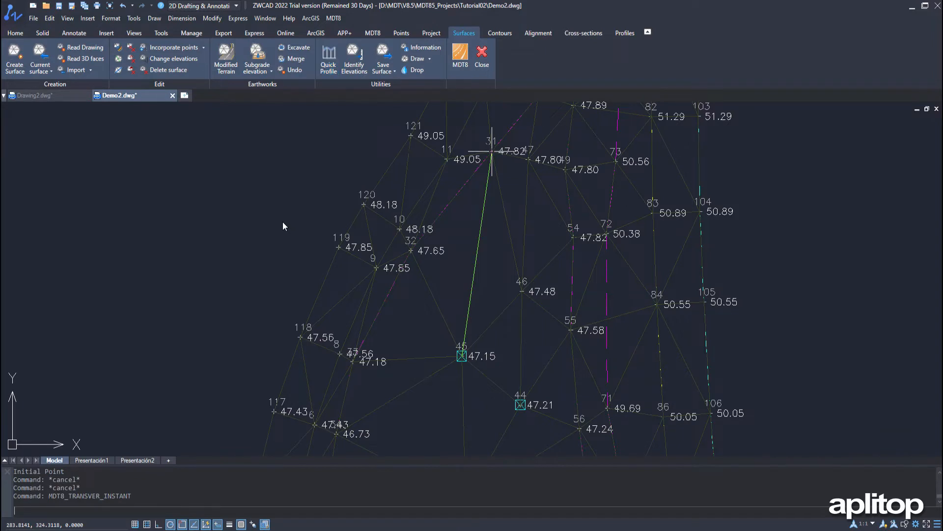
click(212, 229)
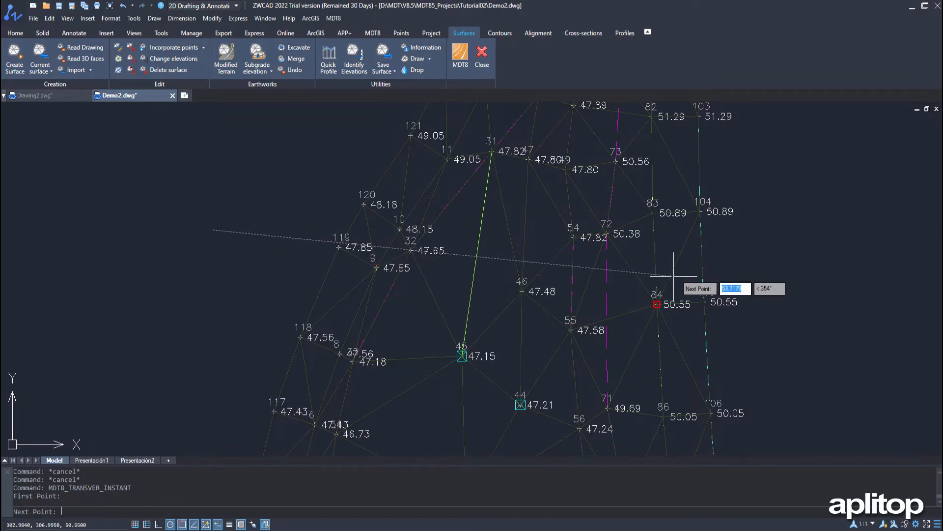
click(765, 281)
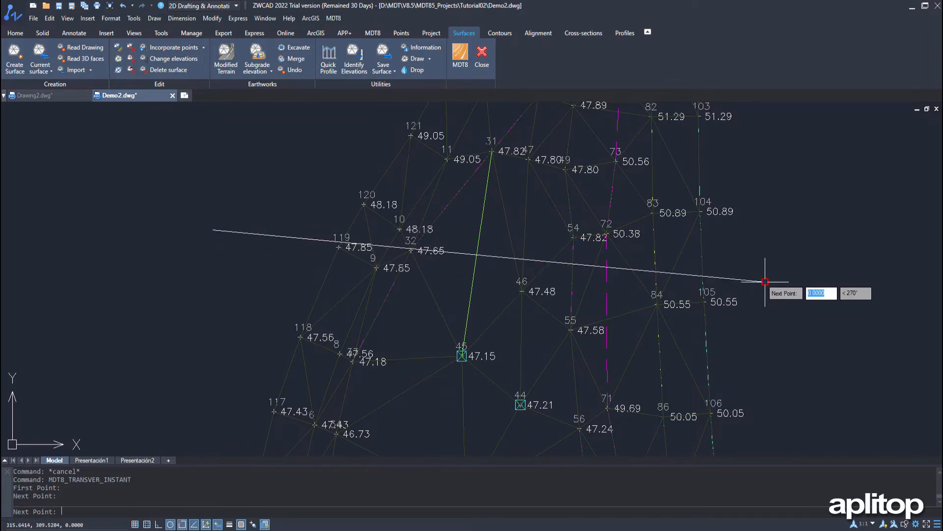
right_click(765, 281)
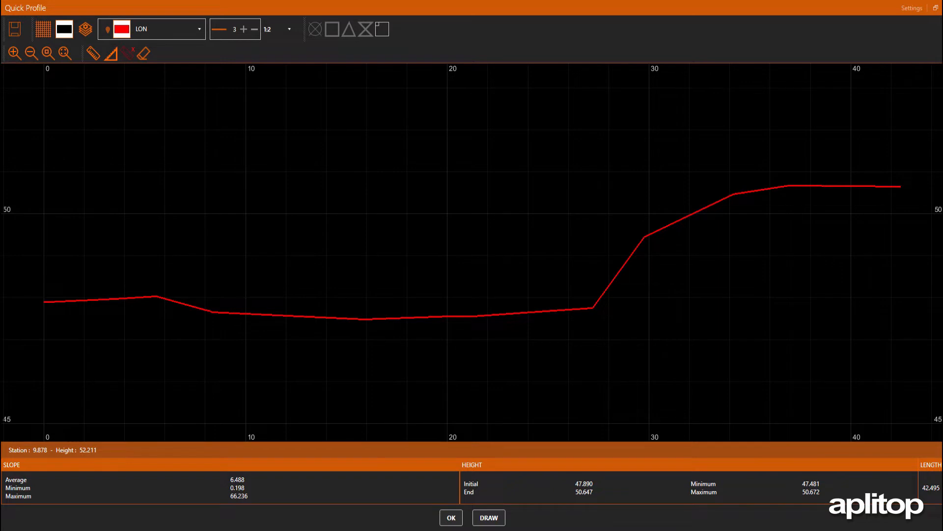
click(290, 30)
click(282, 87)
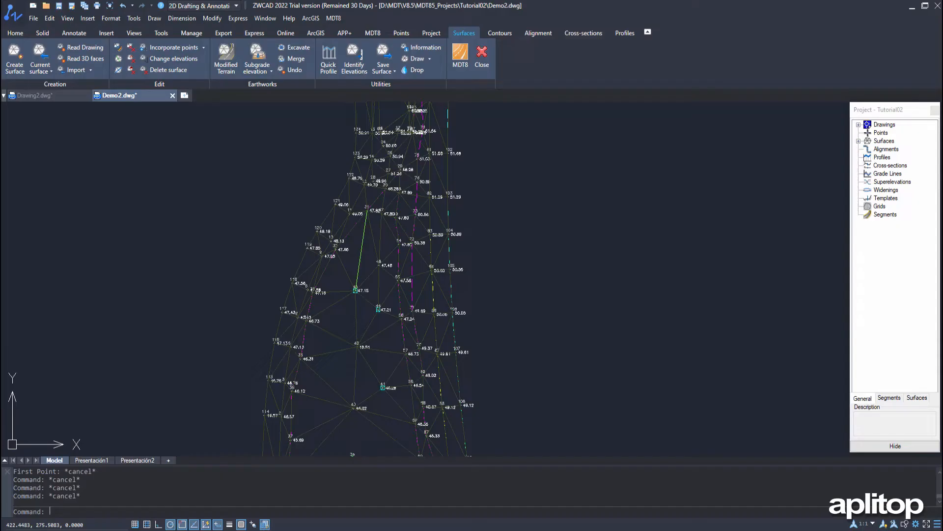
Generate contour lines from the Demo2 surface as polylines without smoothing, using 0.500 minor and 2.500 major intervals, and close the project palette.
click(499, 33)
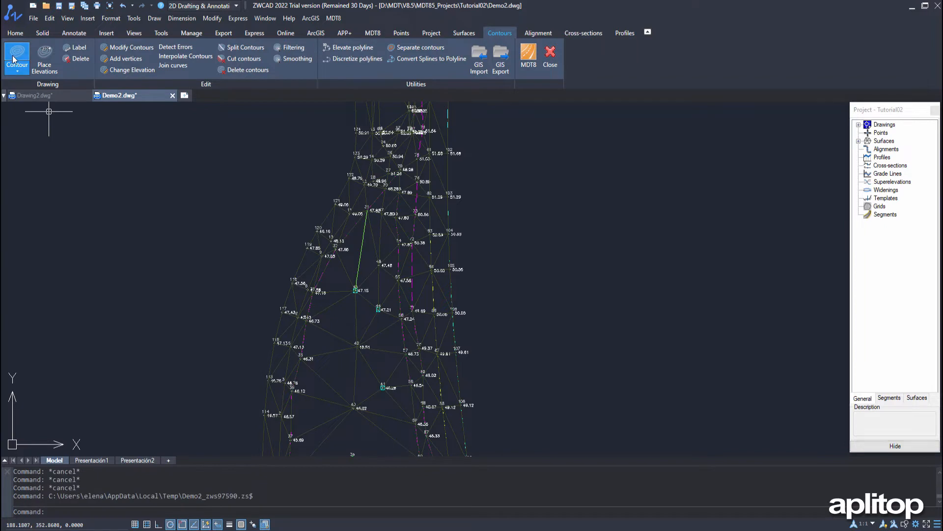
click(17, 71)
click(30, 87)
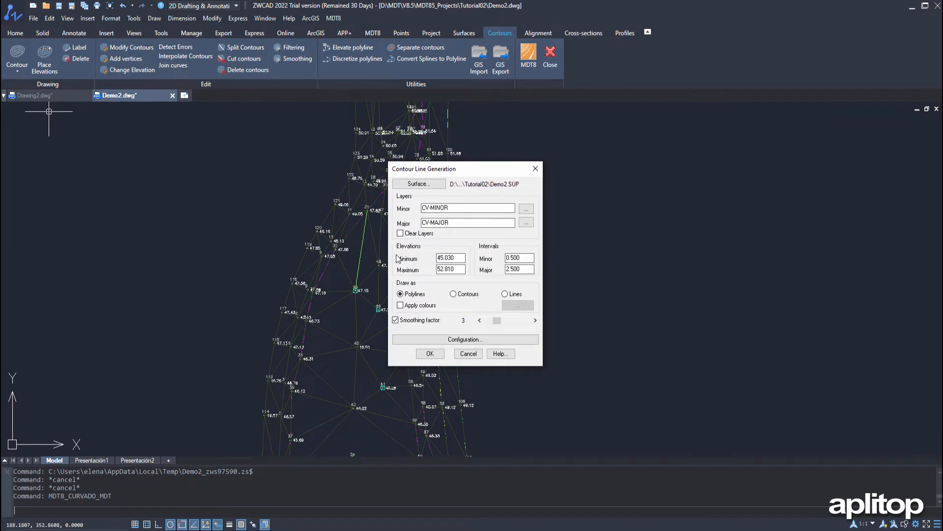
click(395, 320)
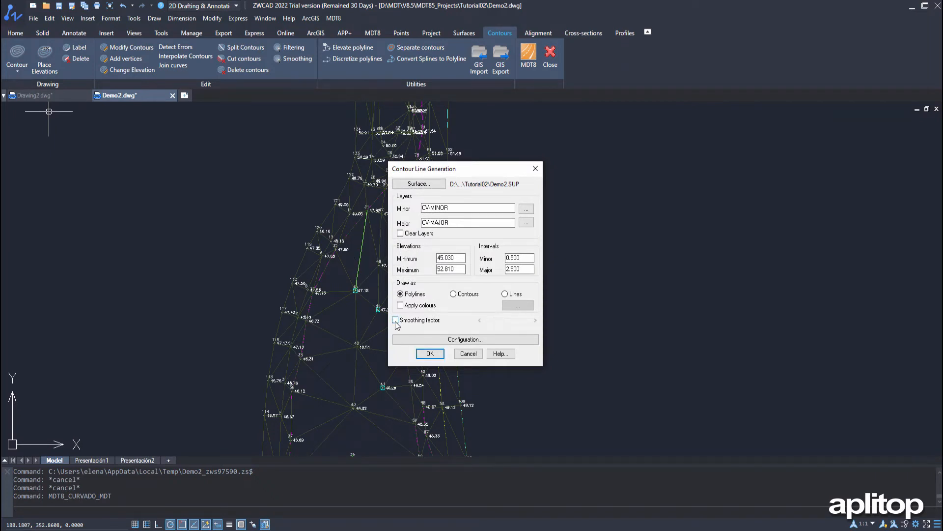
click(428, 354)
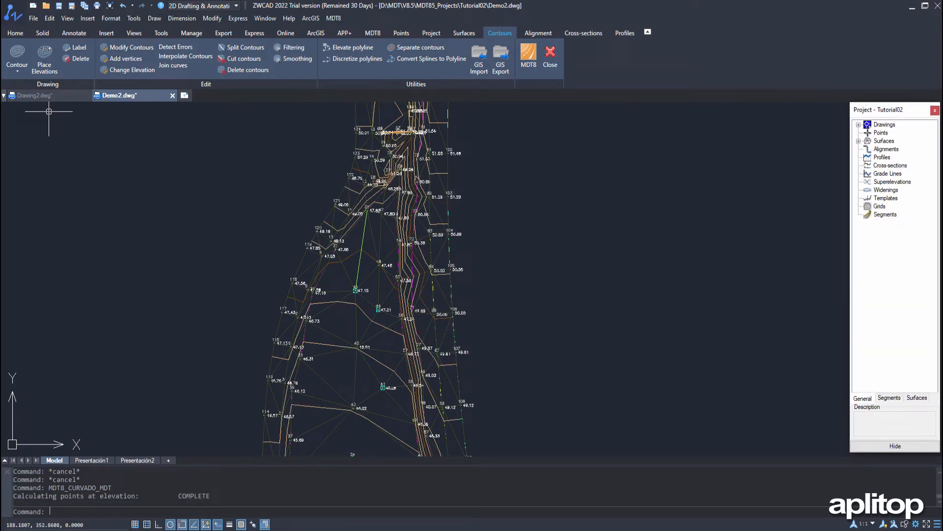
click(935, 110)
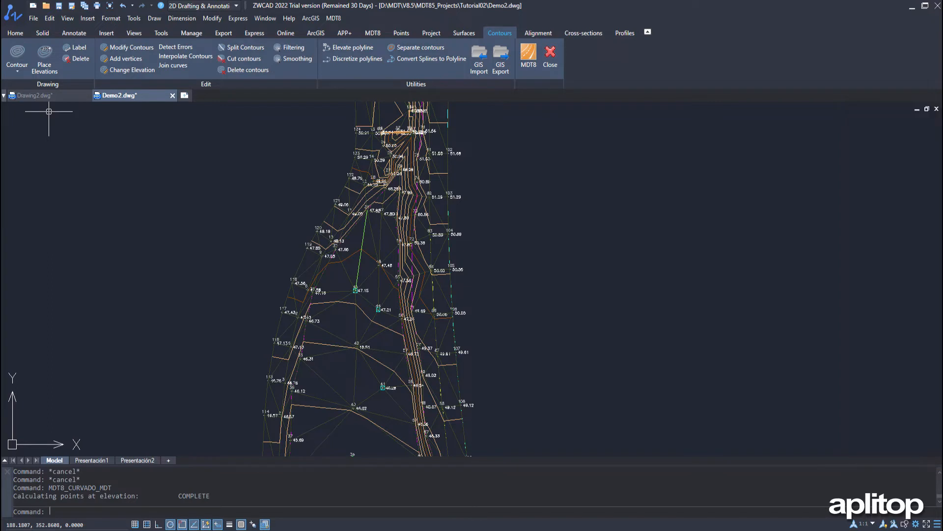
Locate point number 27 in the drawing with the default 20 margin.
click(400, 33)
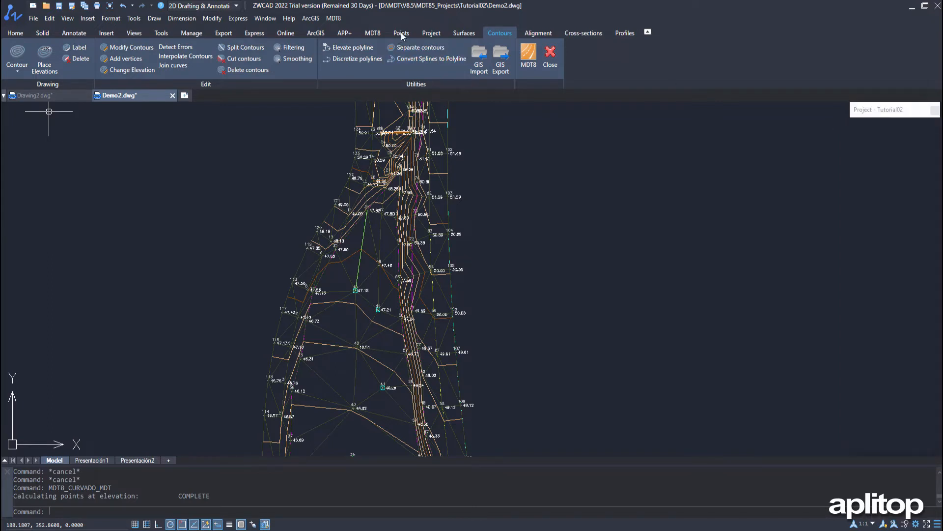
click(329, 59)
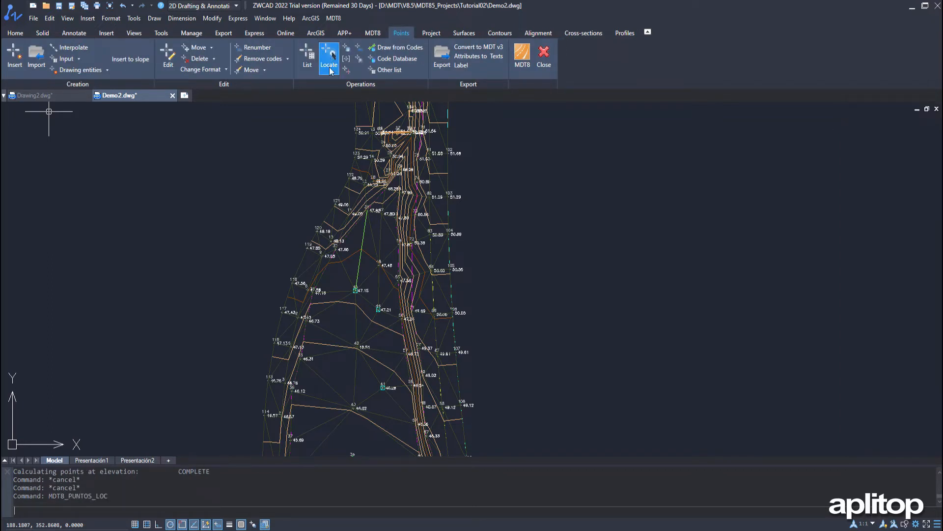
text(27)
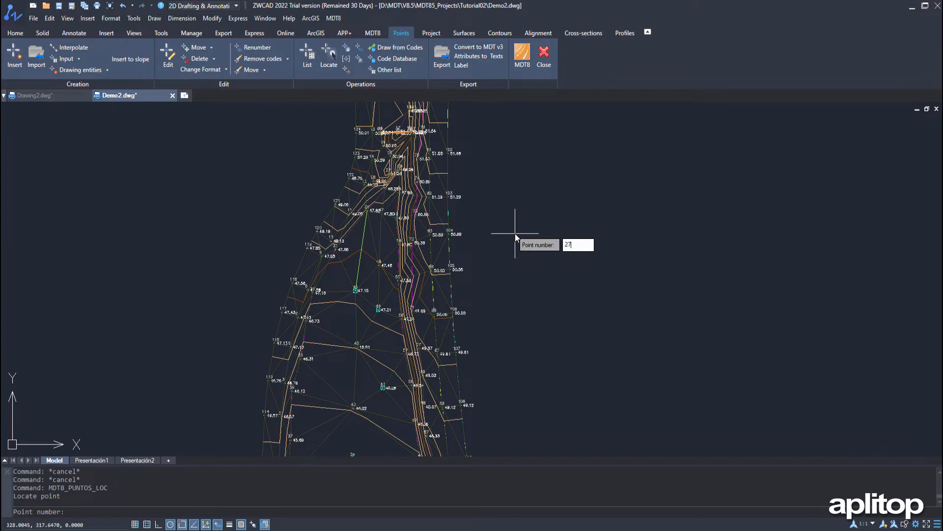
key(Return)
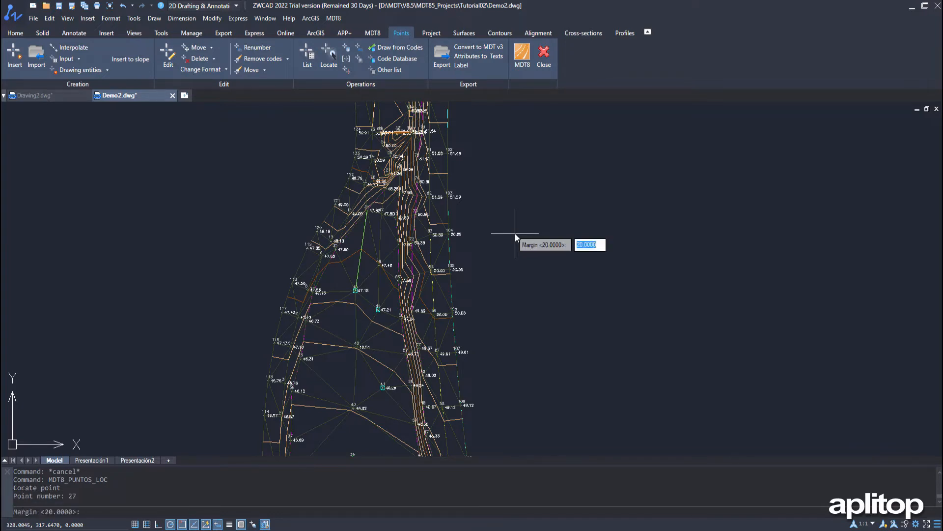
key(Return)
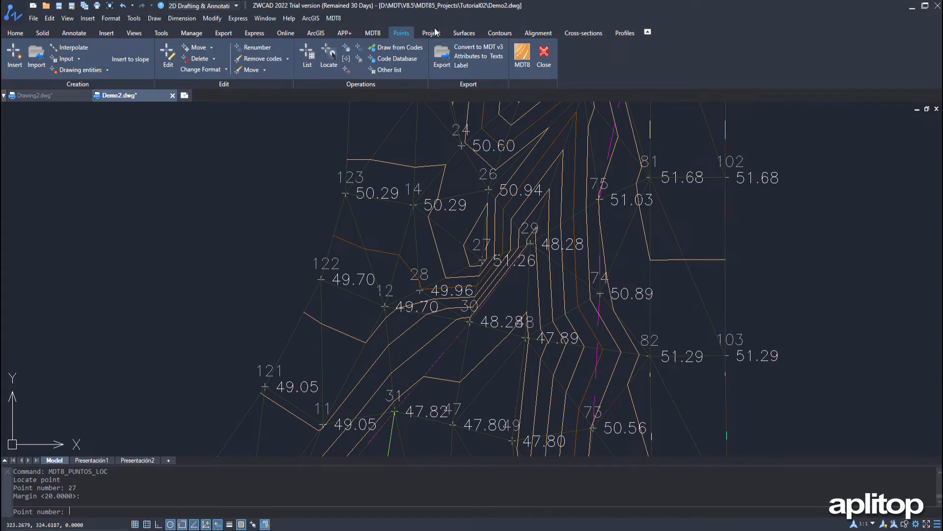
Insert a line into the surface triangulation from point 31 to point 48.
click(454, 33)
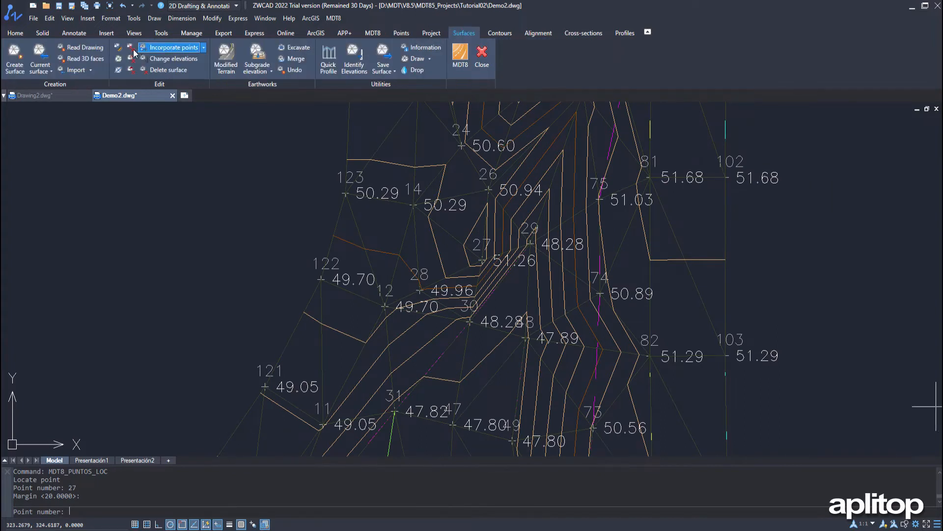
click(116, 58)
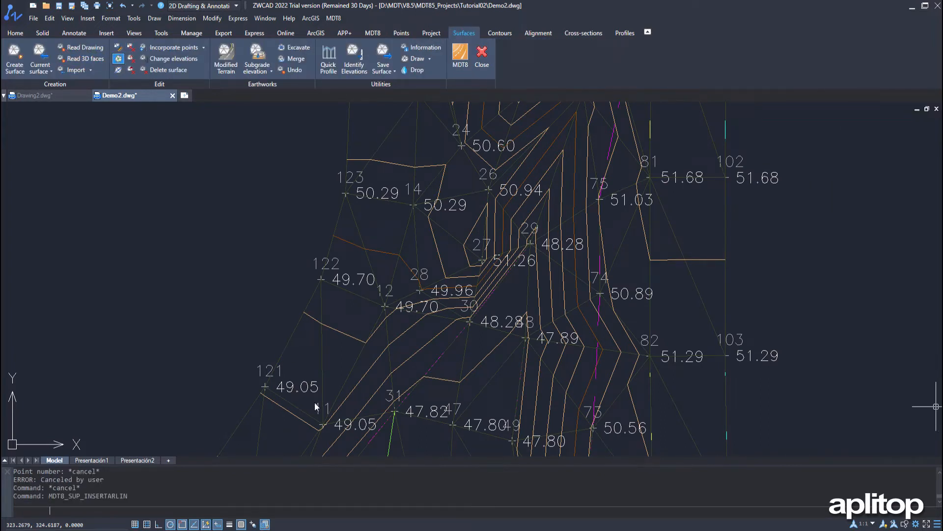
click(393, 414)
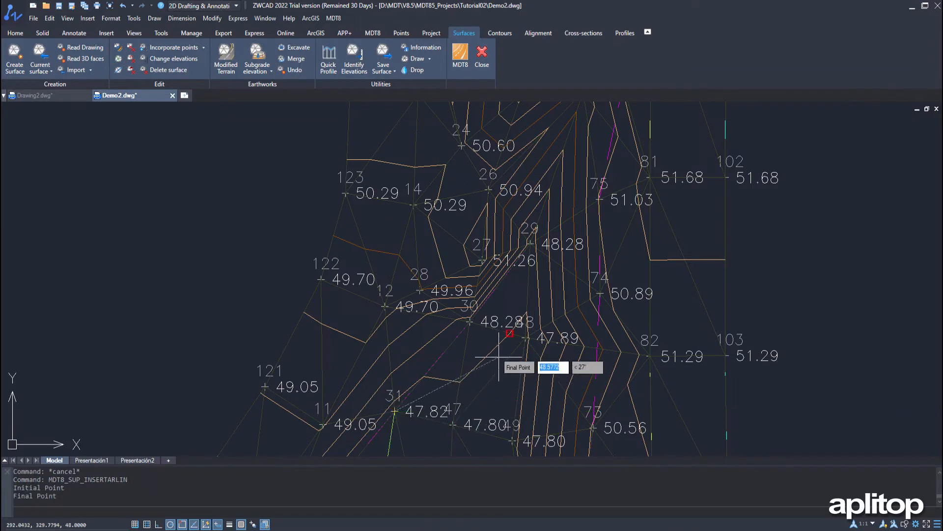
click(525, 337)
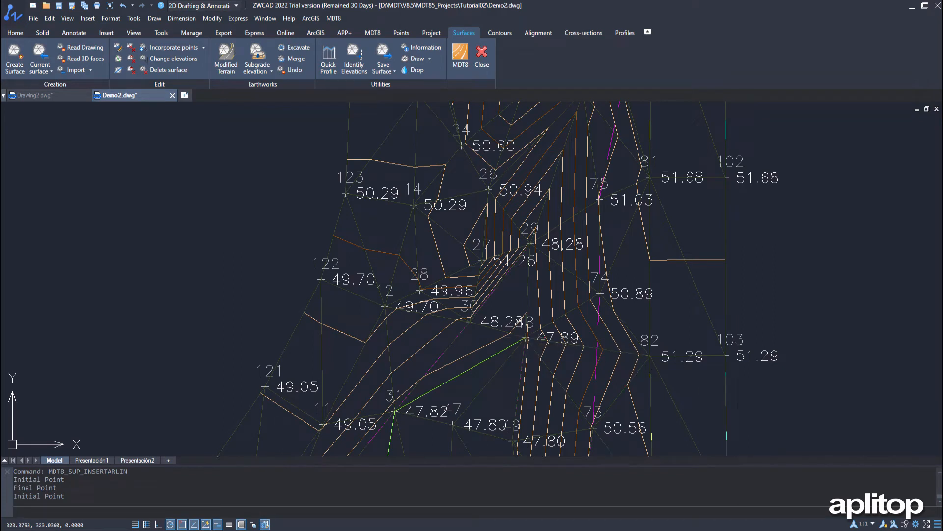
Make layer 0 the current drawing layer.
click(20, 33)
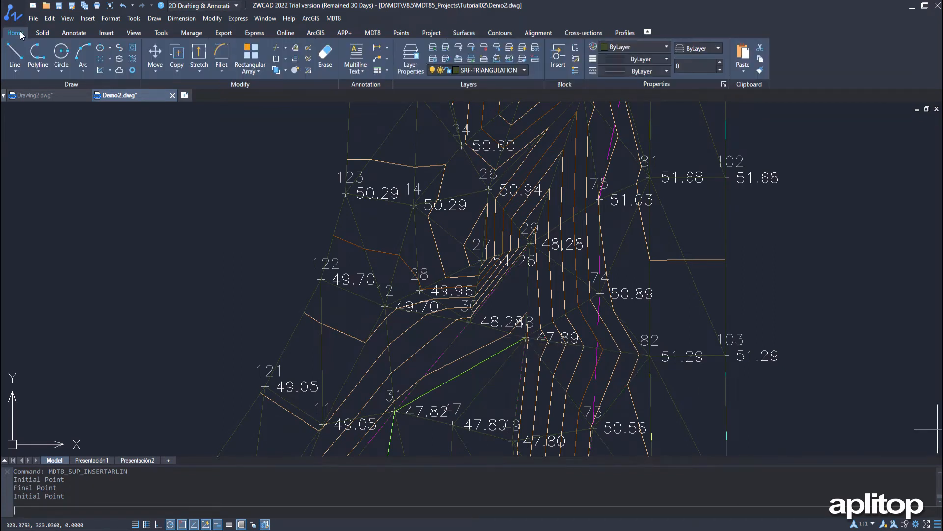
click(517, 73)
scroll(491, 88, up, 1)
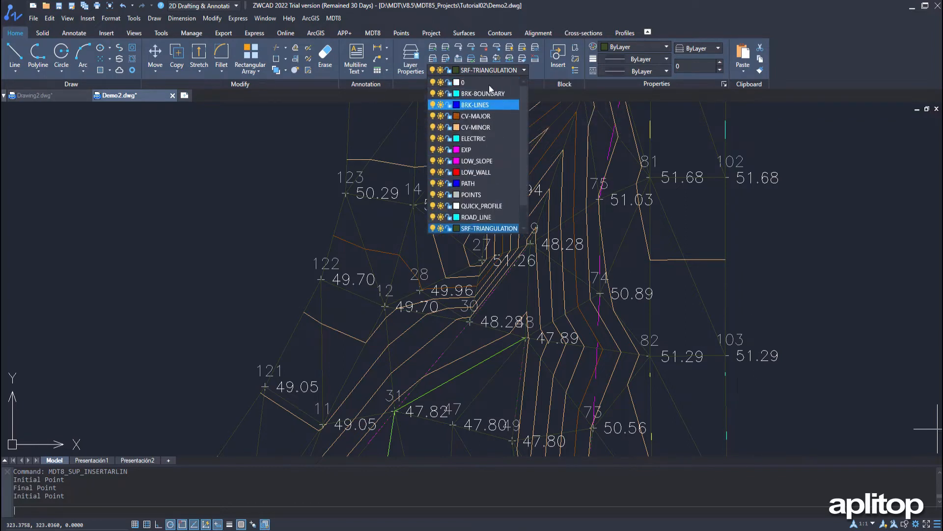
click(489, 83)
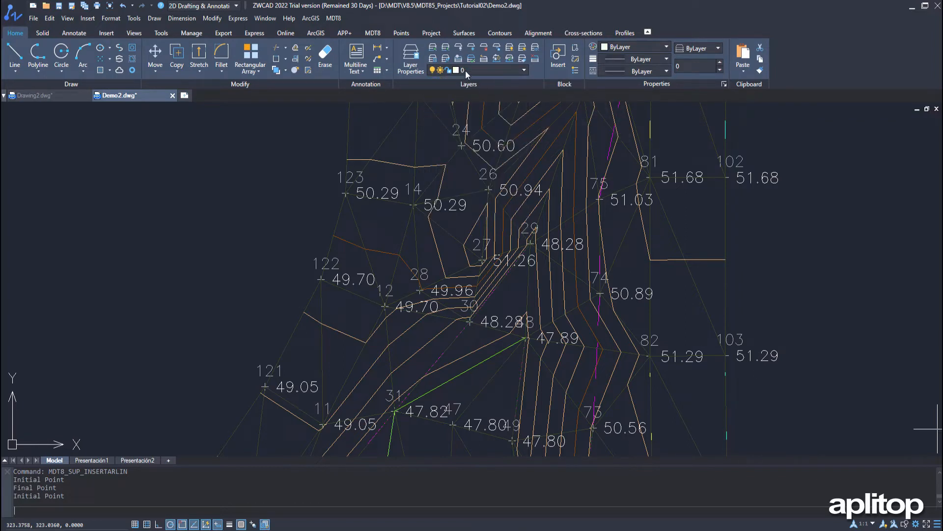
Label the CV-MAJOR contour lines automatically with text style ESTANDAR, 1.500 mm text height and 2 decimals.
click(372, 33)
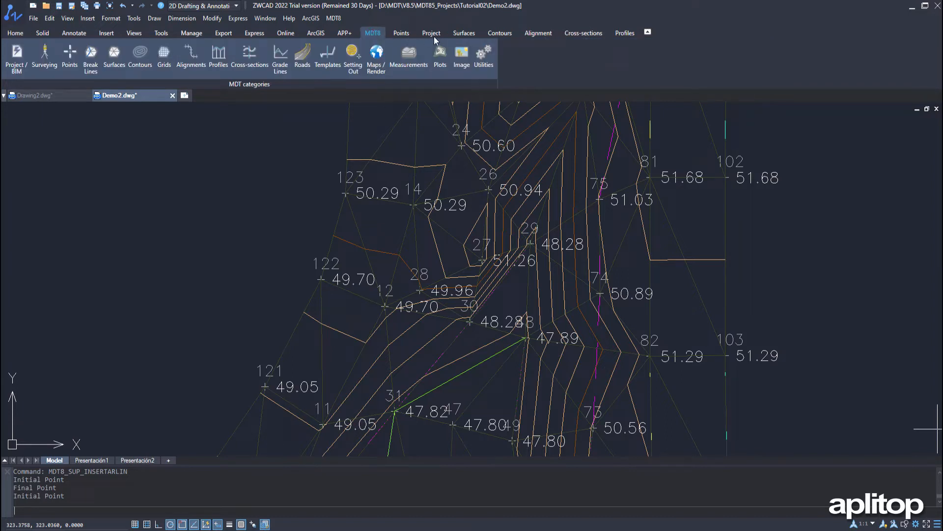
click(491, 33)
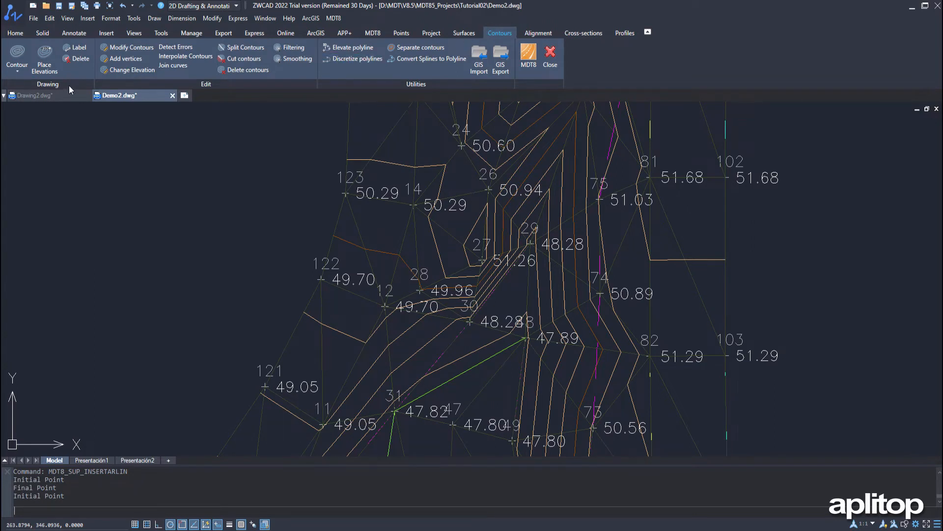
click(78, 48)
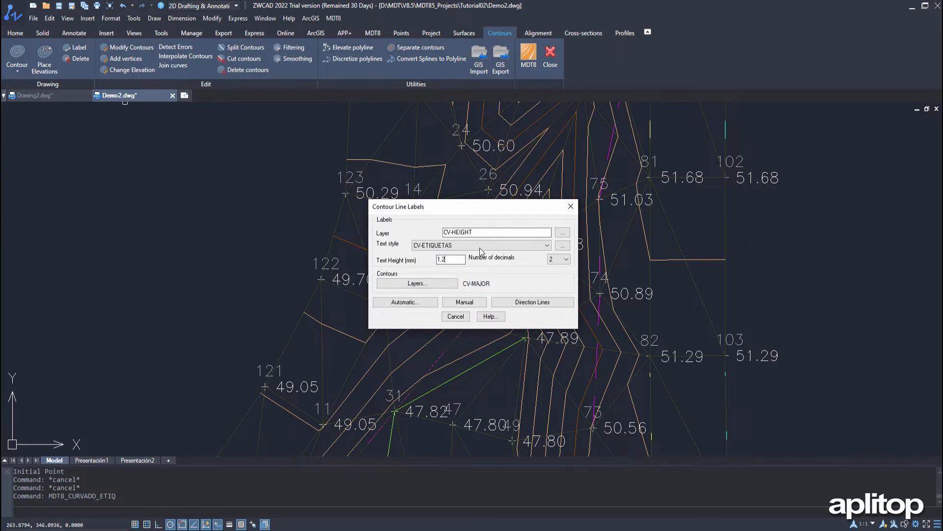
click(479, 247)
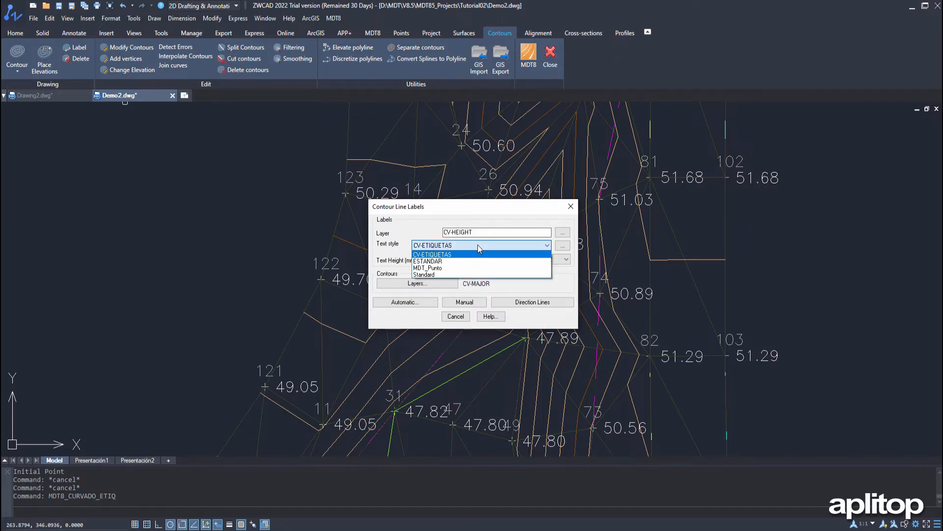
click(453, 262)
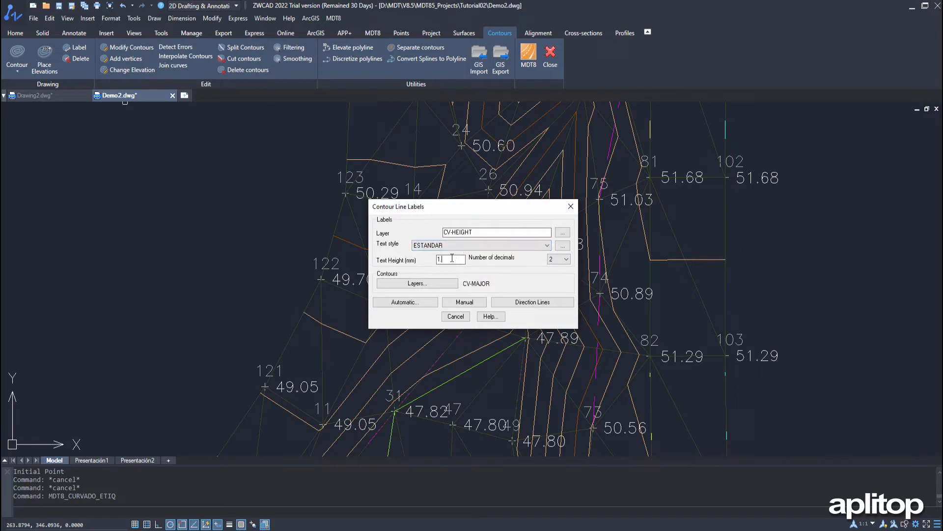
click(418, 301)
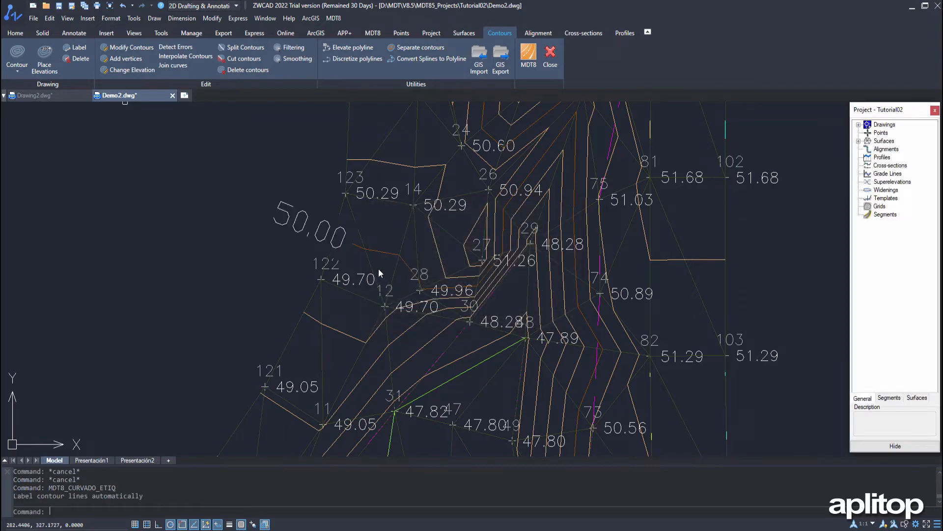
scroll(393, 273, down, 5)
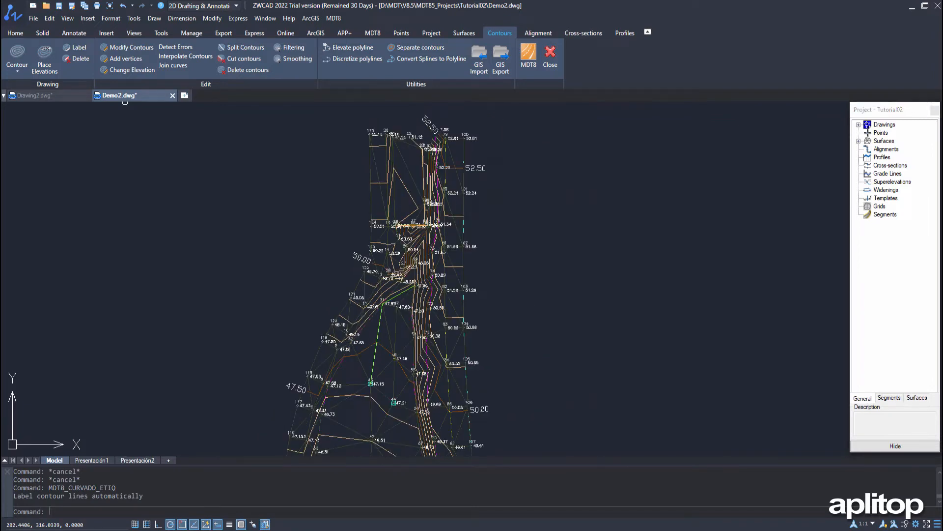
middle_drag(428, 301, 549, 230)
scroll(549, 230, down, 2)
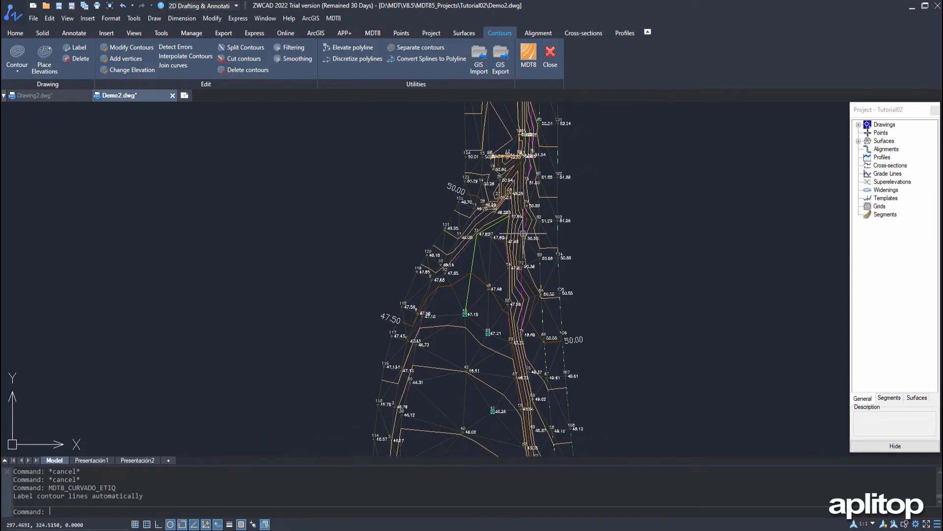
Manually place an elevation label on the contour line just south of point 39, between points 38 and 61.
click(75, 50)
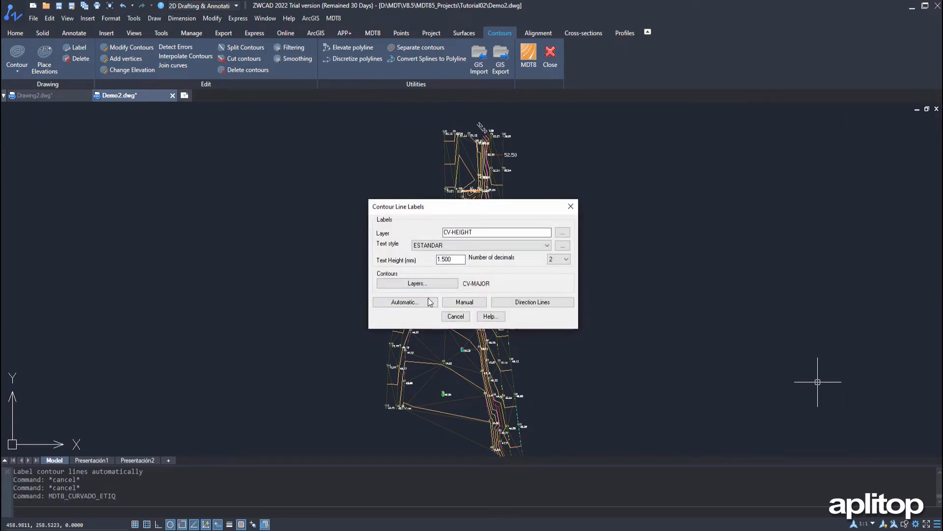
click(464, 301)
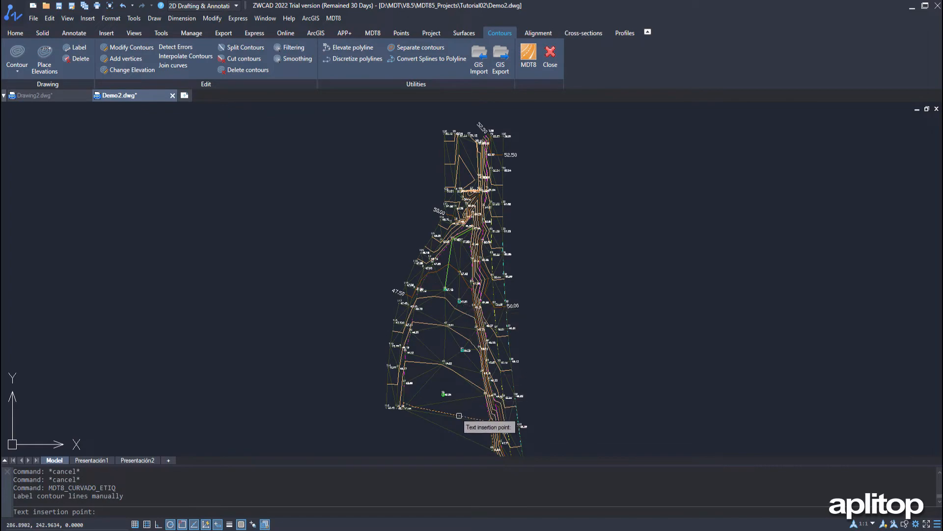
scroll(463, 422, up, 5)
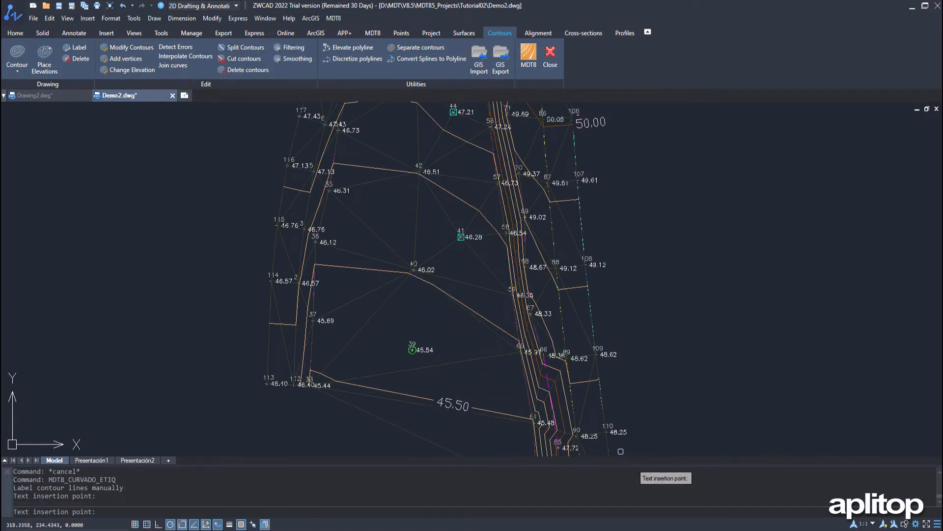
Place an elevation label at 279.71,238.32 with 3 decimals, 1.500 mm text height and angle 0, accepting the proposed elevation.
click(43, 67)
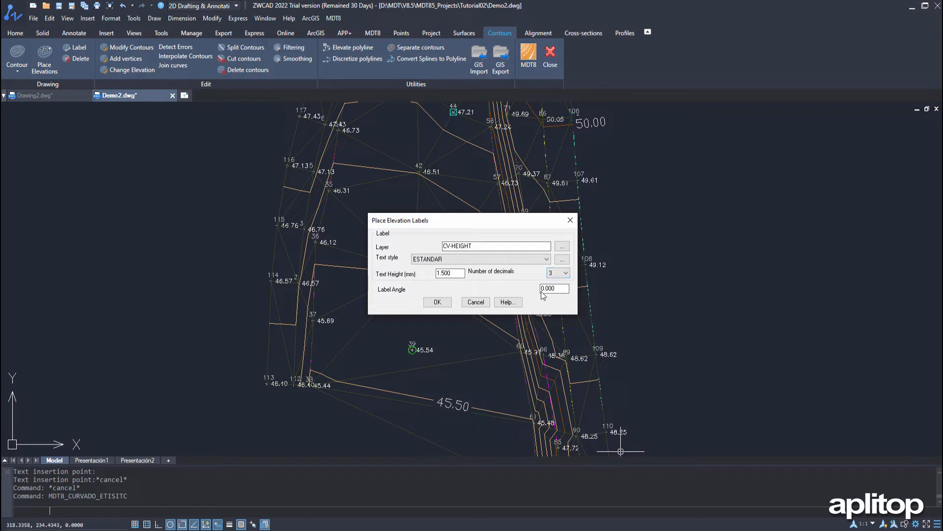
click(437, 302)
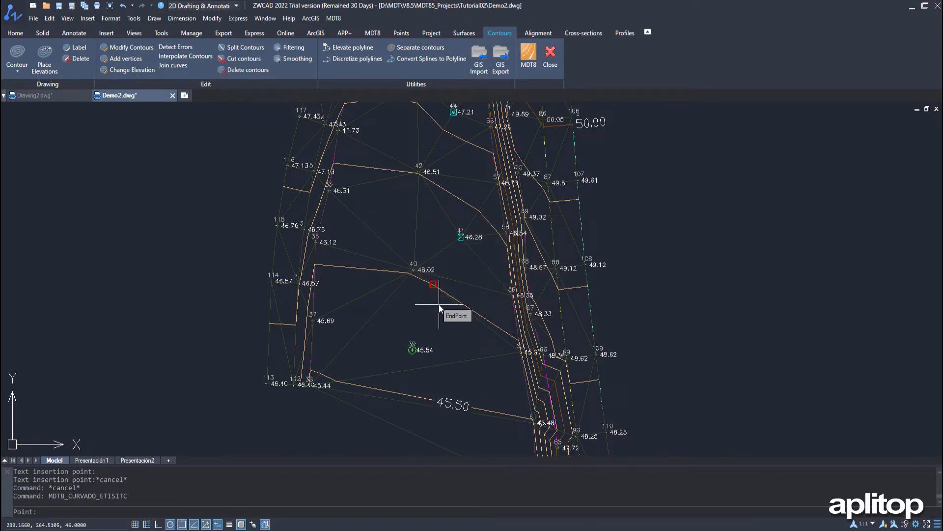
text(279)
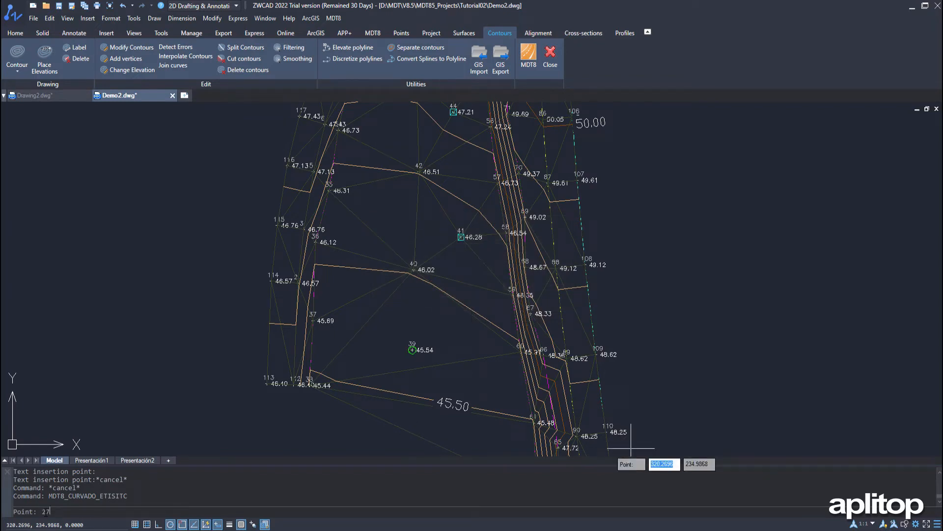
text(.71,238.32)
key(Return)
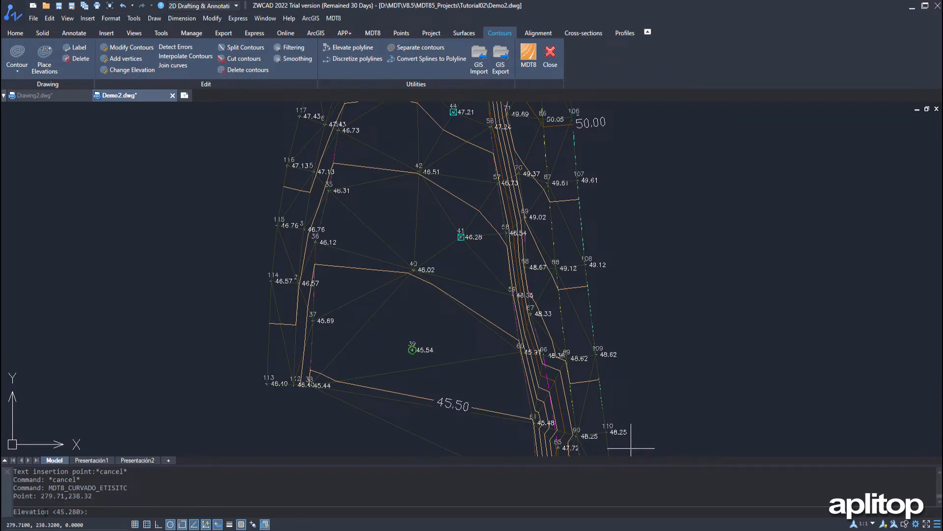
key(Return)
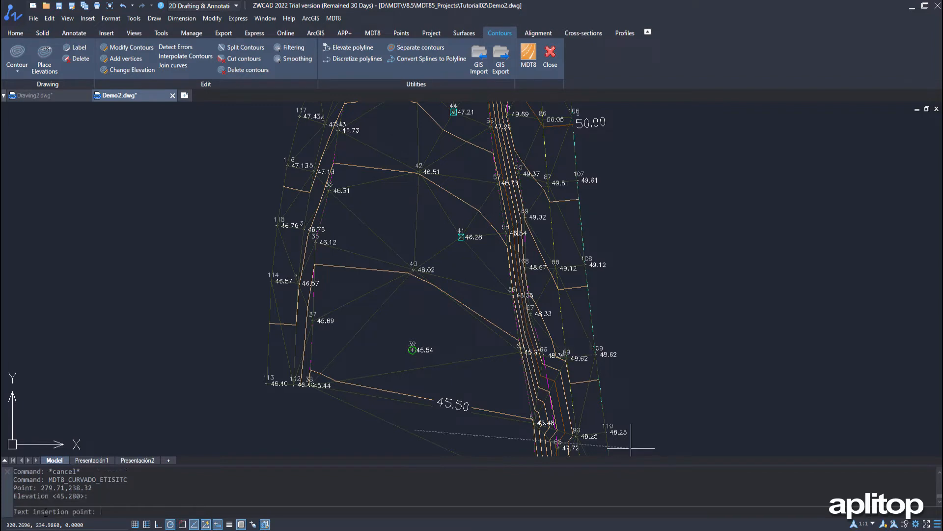
key(Return)
key(Return)
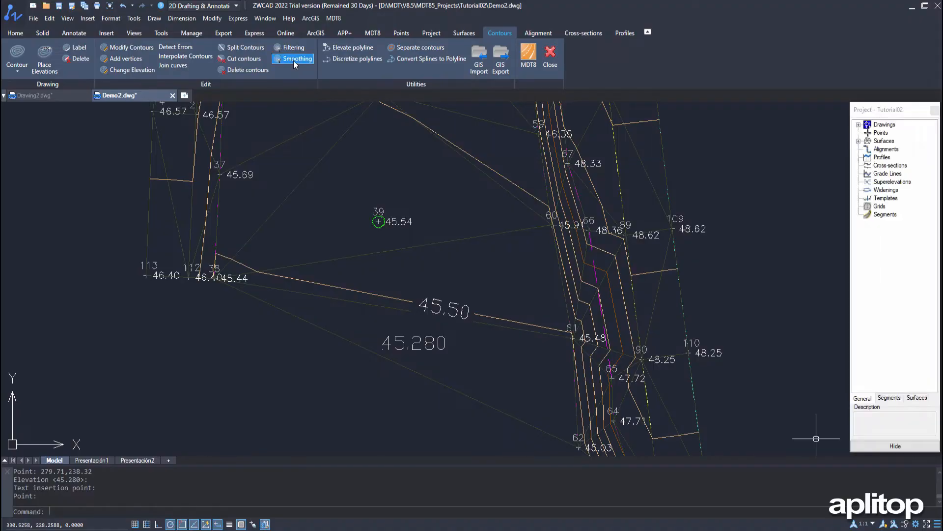
Smooth all contour lines using a smoothing factor, and save the drawing.
click(293, 59)
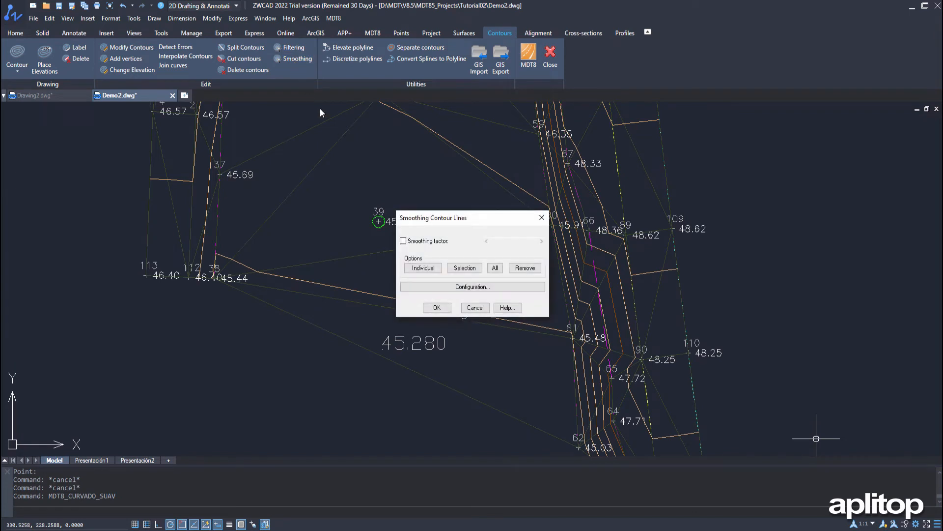
click(406, 245)
mouse_move(497, 241)
mouse_down()
mouse_move(510, 244)
mouse_move(502, 245)
mouse_up()
click(498, 269)
click(436, 307)
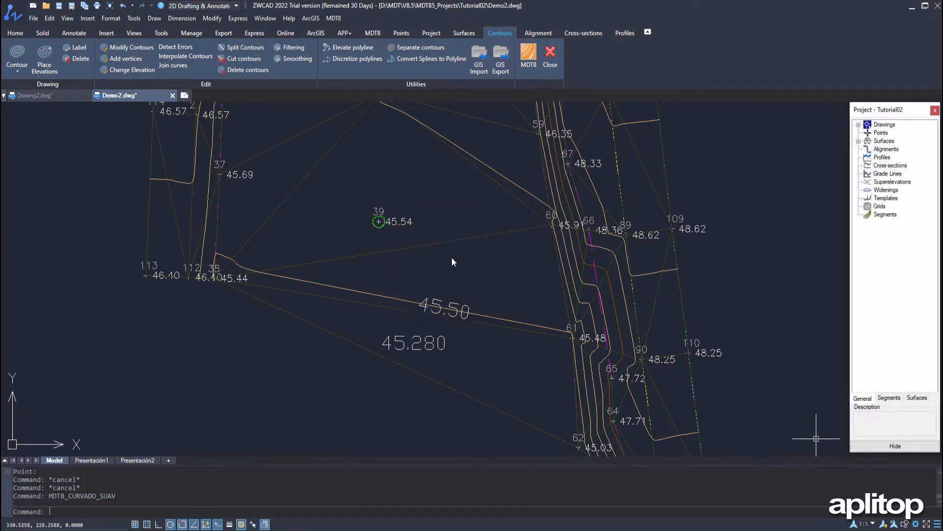
scroll(452, 258, down, 2)
key(ctrl+s)
Start drawing an alignment whose first line originates at 293.60,346.90 and takes its azimuth towards 276.77,287.22.
click(538, 33)
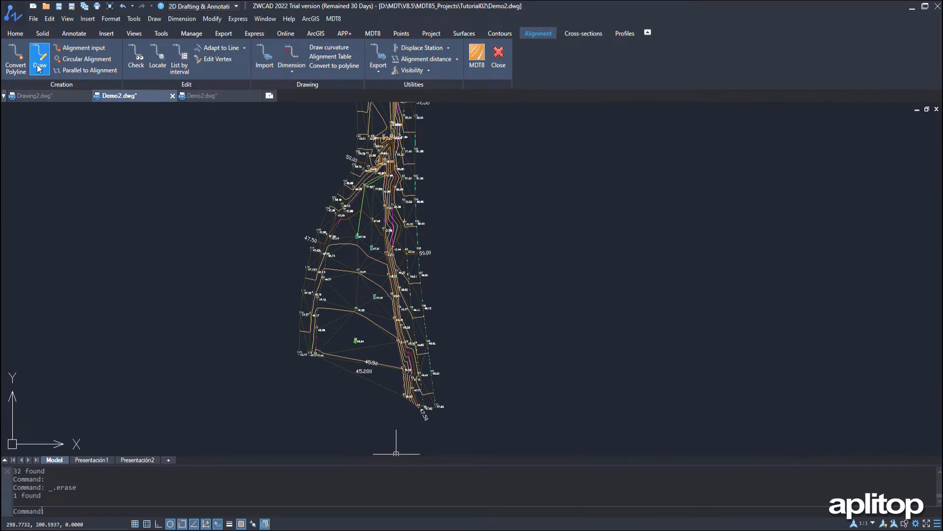
click(40, 61)
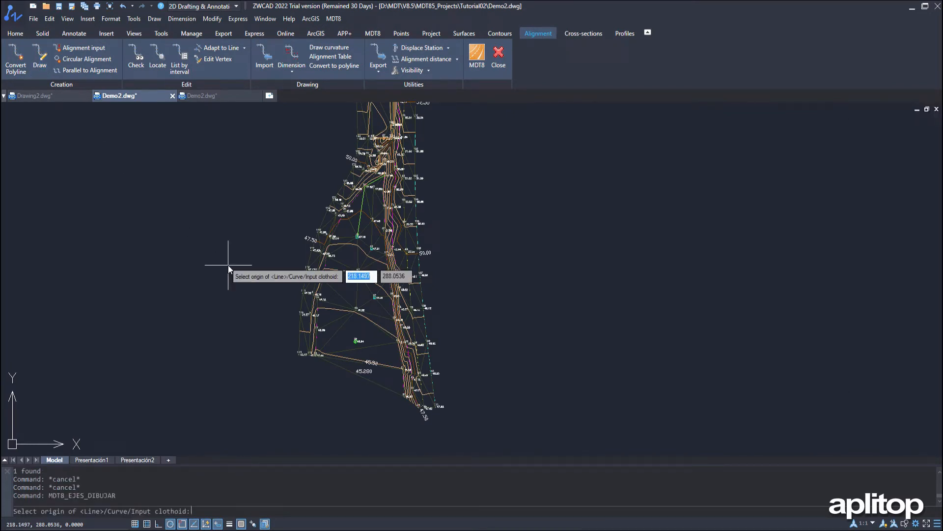
text(293.60)
key(Tab)
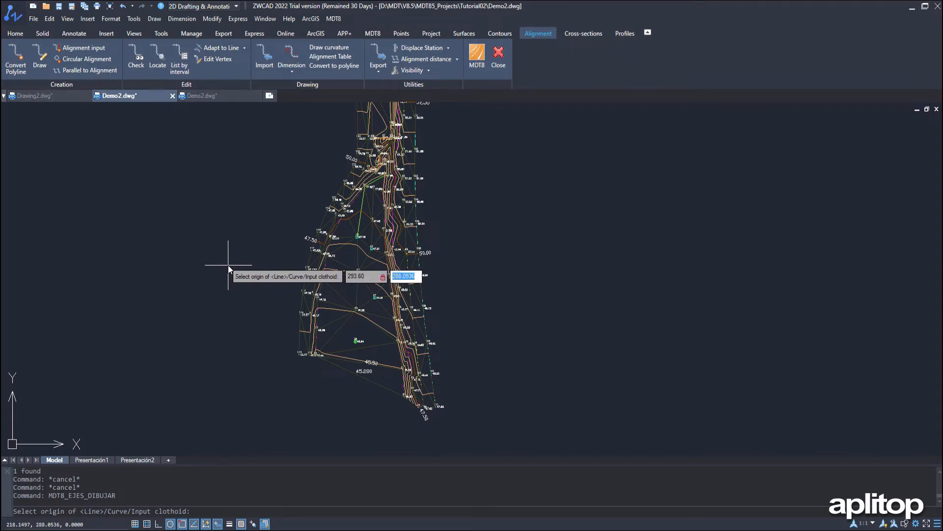
text(346.90)
key(Return)
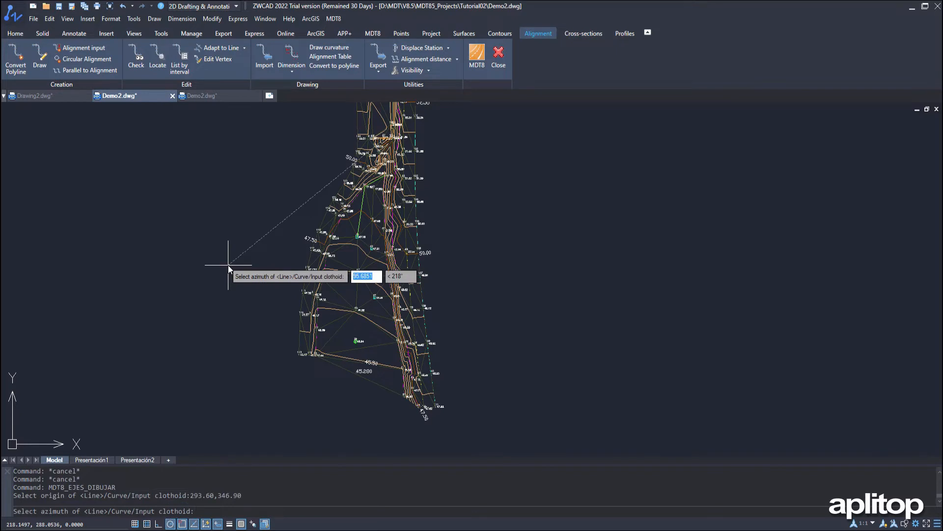
text(276.77)
key(Tab)
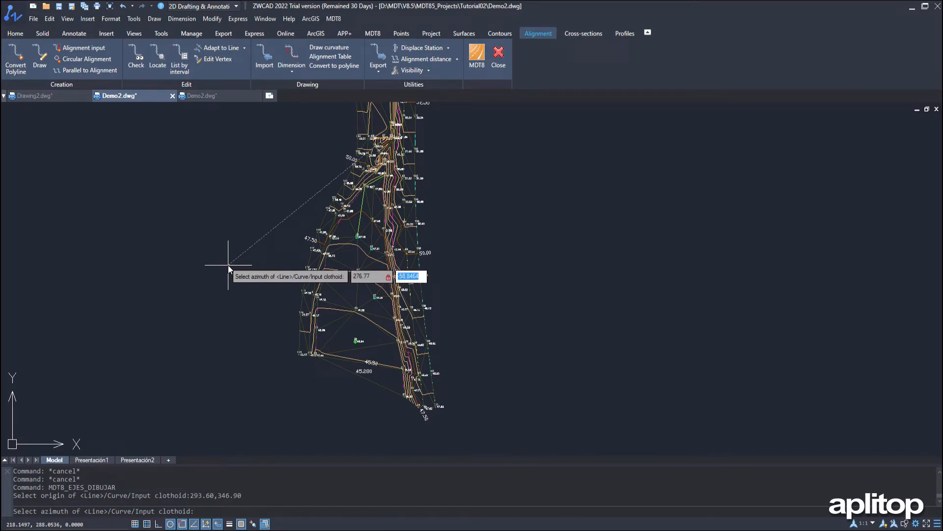
text(287.22)
key(Return)
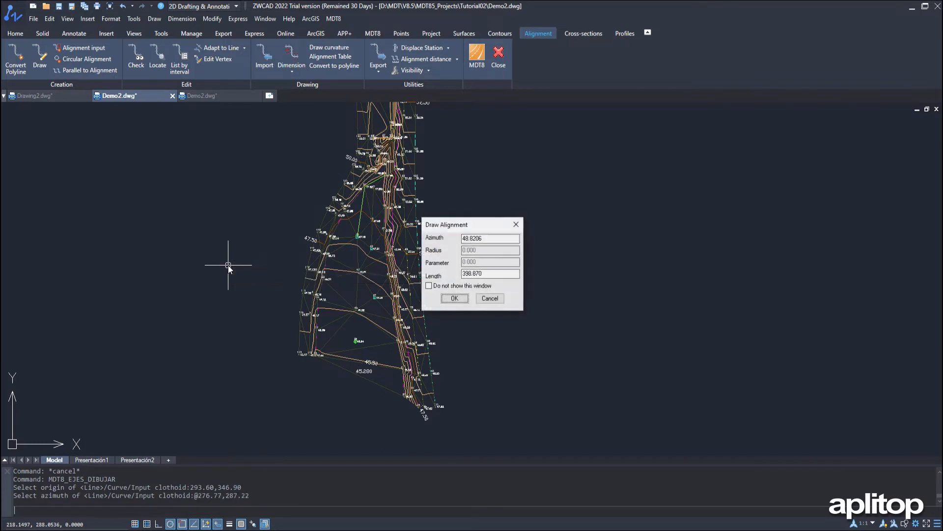
Set the first line's azimuth to 217.4985 and length to 62.008, and stop the element data window from showing again.
double_click(493, 238)
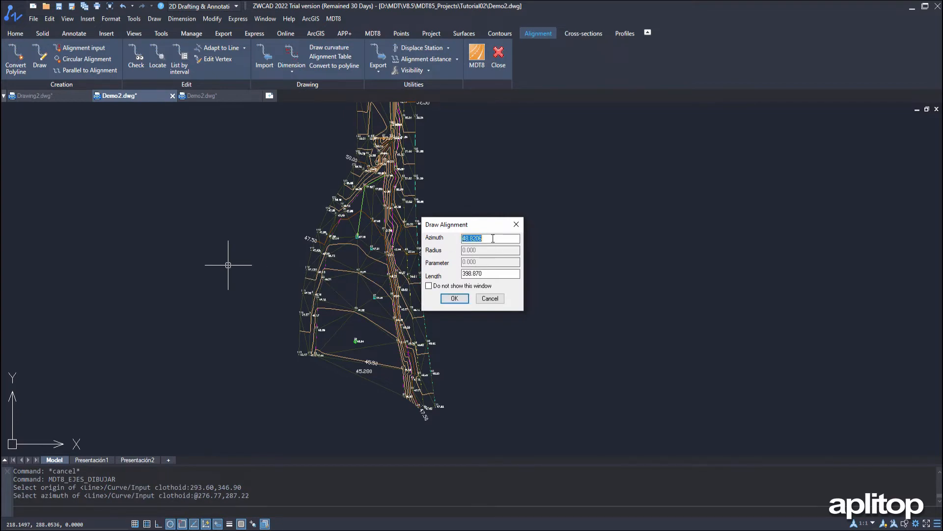
text(217)
text(.45)
text(985)
double_click(487, 273)
text(62.008)
click(428, 285)
click(455, 299)
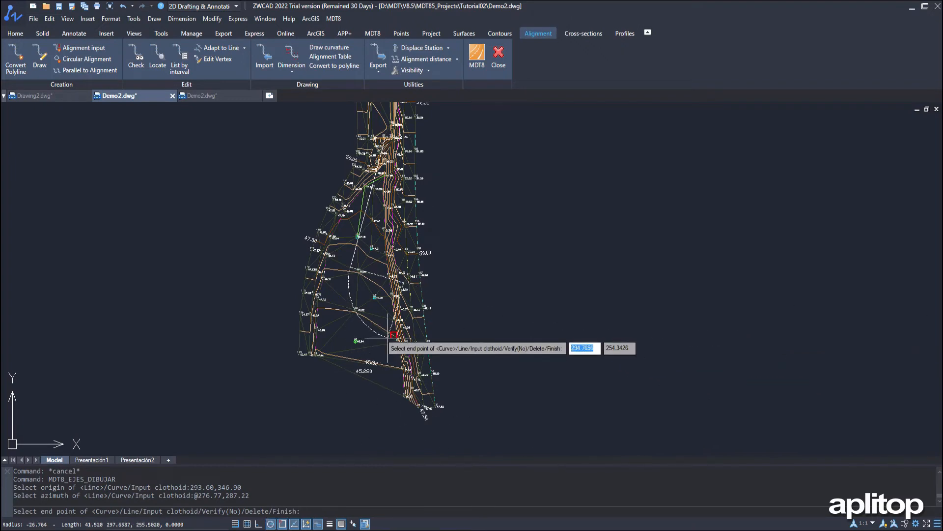
Add a curve to the alignment ending at 276.71,276.60.
scroll(376, 336, up, 2)
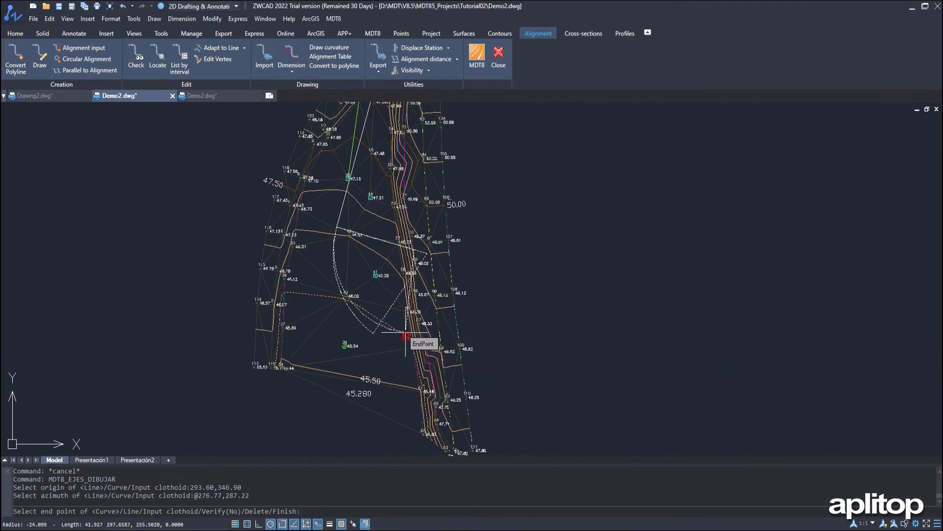
text(276)
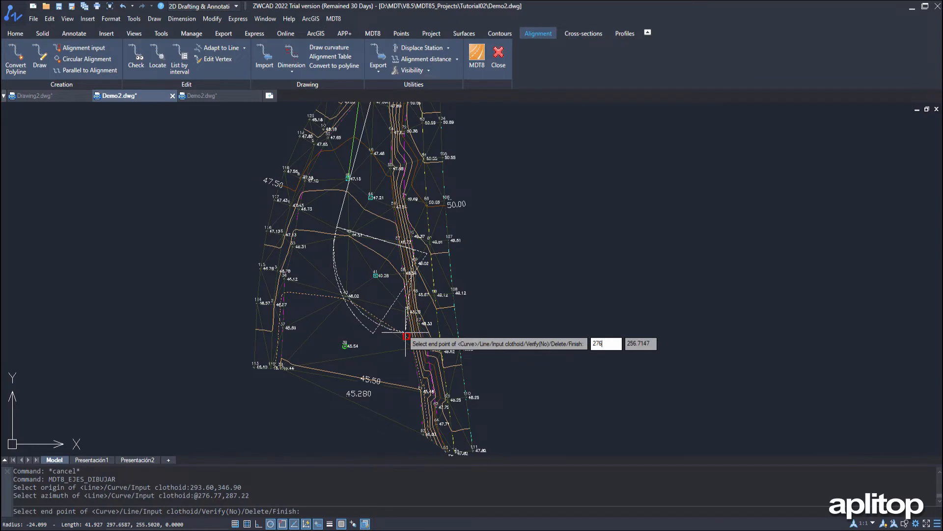
text(.71)
key(Tab)
text(27)
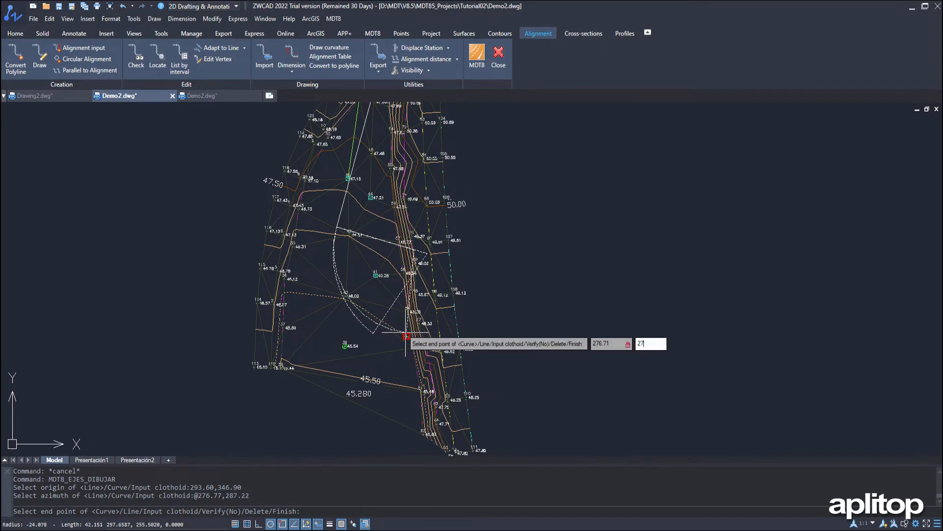
text(6.60)
key(Return)
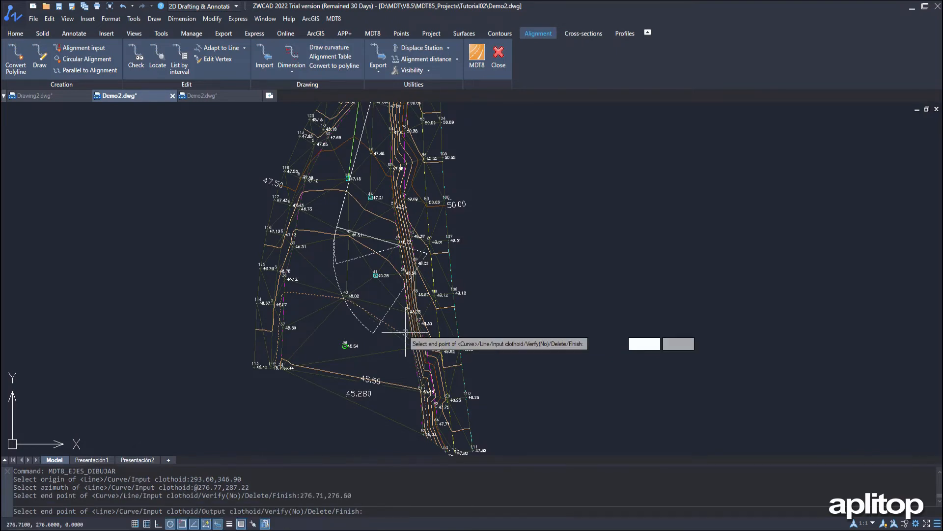
Add a final line to the alignment ending at 286.84,238.94 and finish drawing it.
text(286)
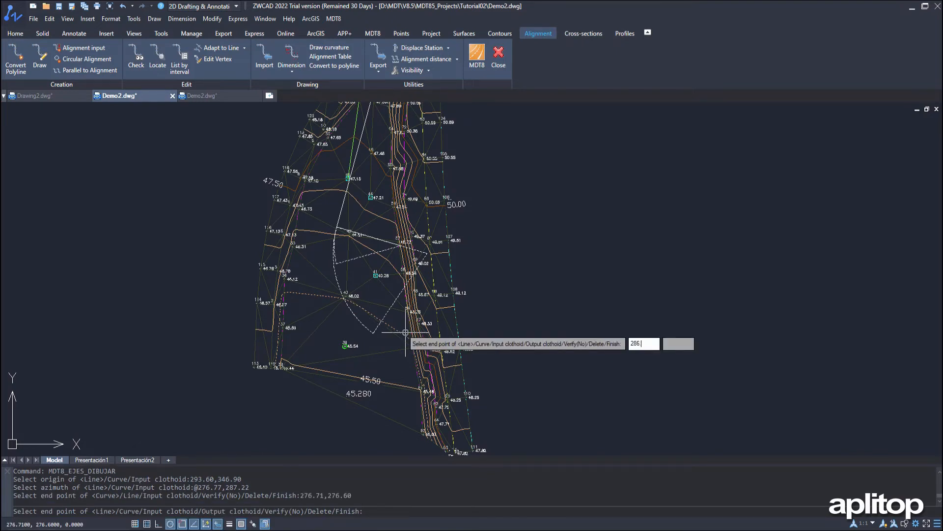
text(.84)
key(Tab)
text(23)
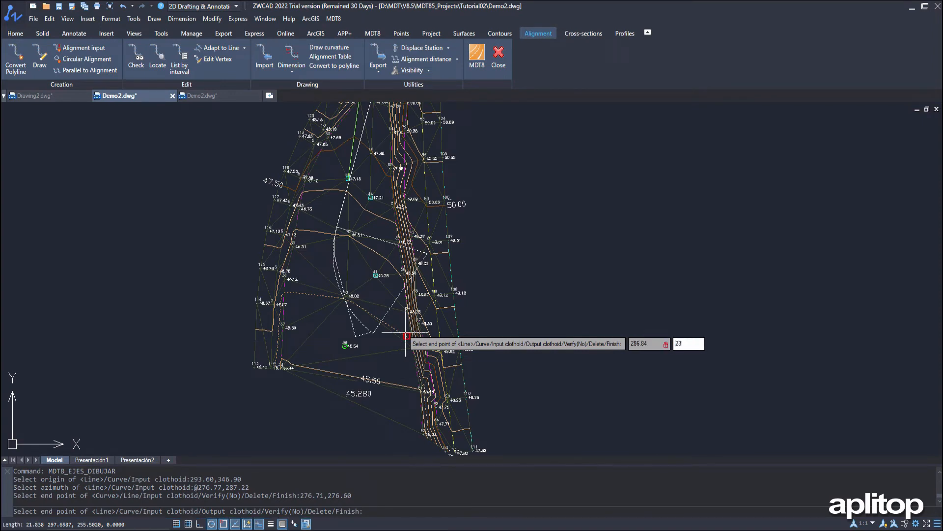
text(8.94)
key(Return)
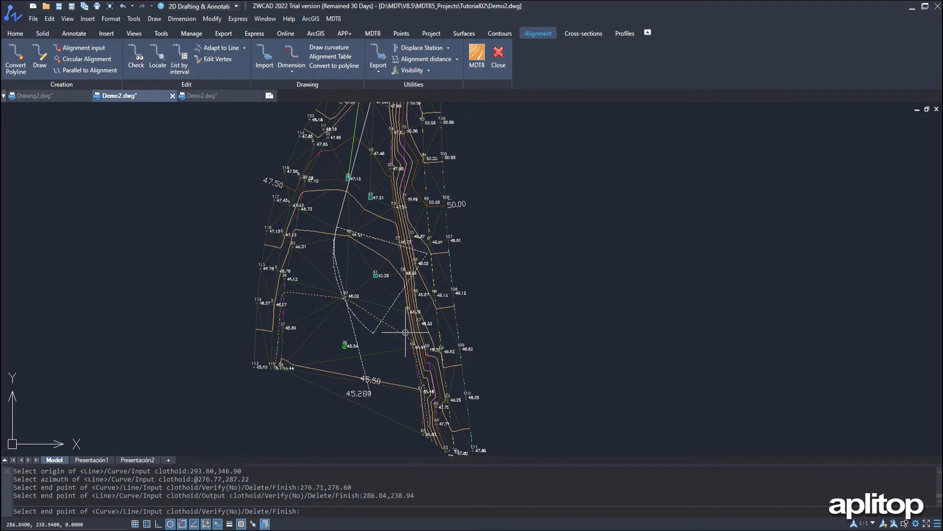
key(Return)
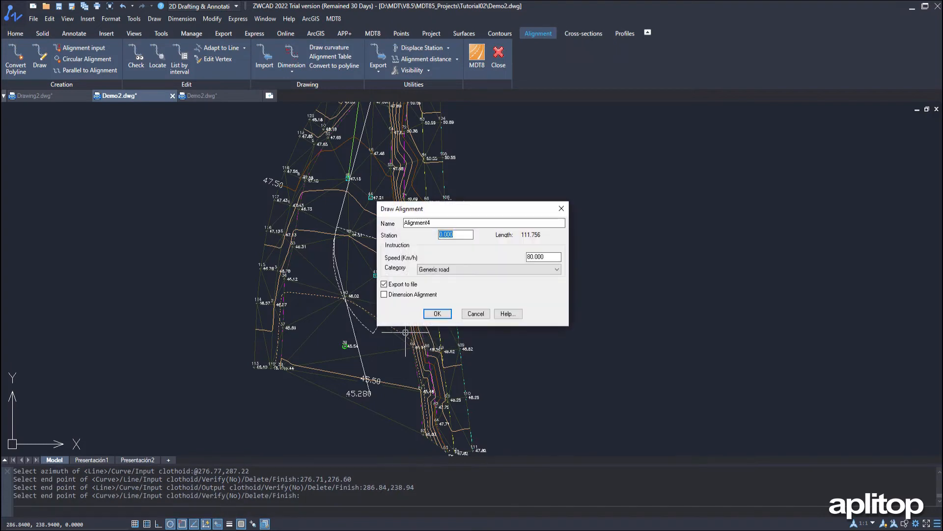
Name the alignment Demo2, keeping the Generic road category, and export it over the existing demo2.EJE file in the Results folder.
double_click(439, 223)
text(Demo2)
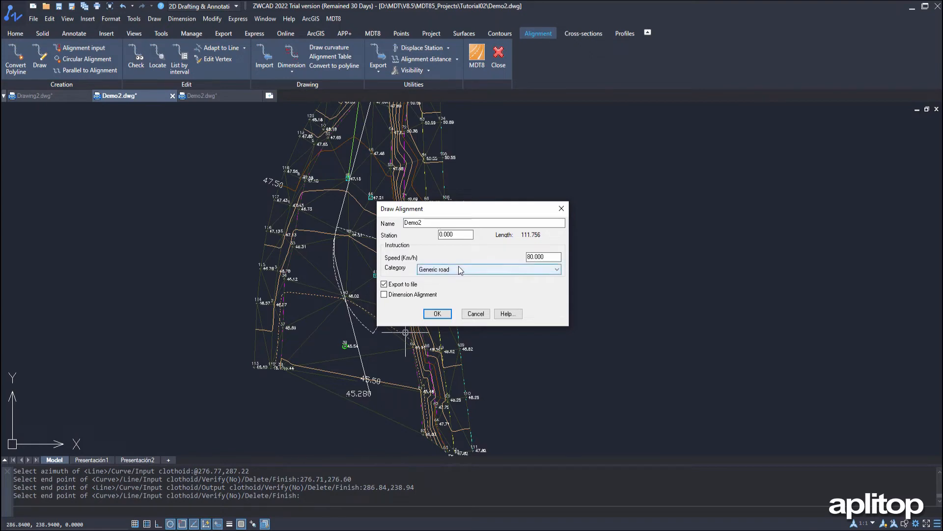
click(444, 316)
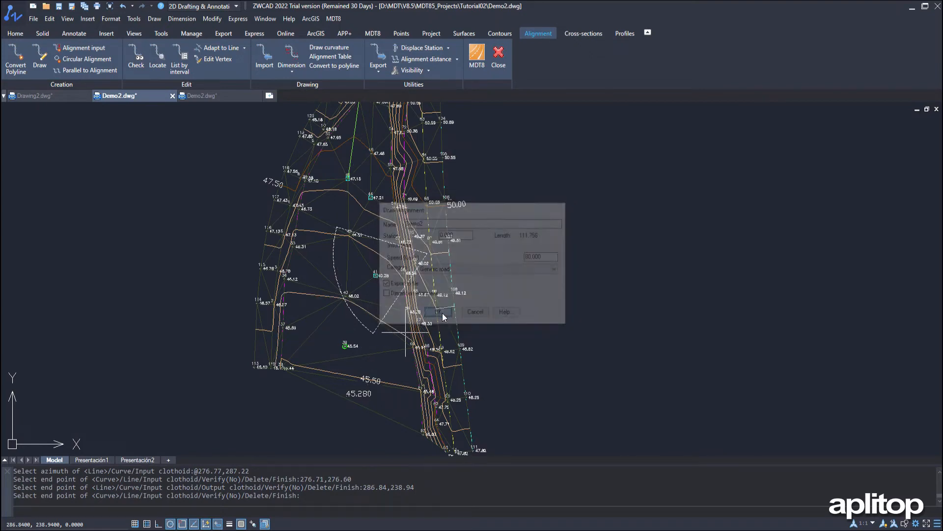
click(118, 85)
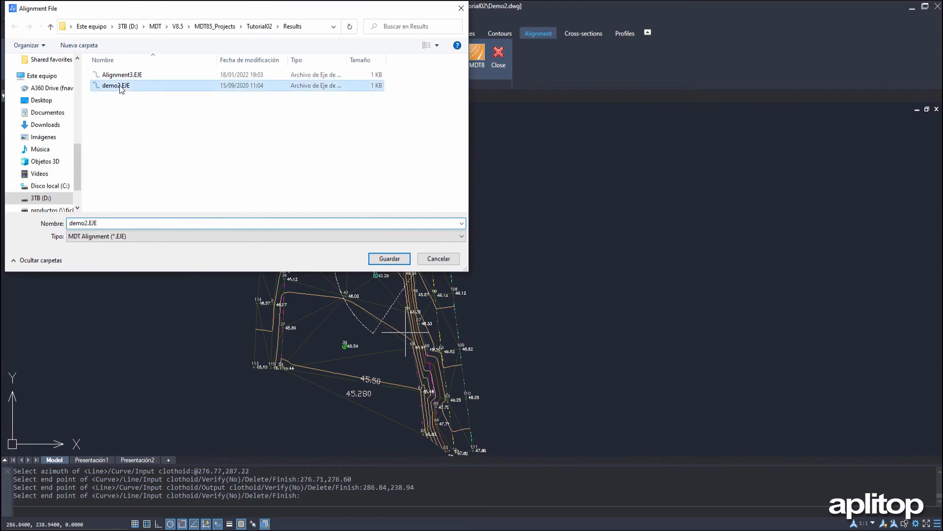
click(389, 259)
click(496, 270)
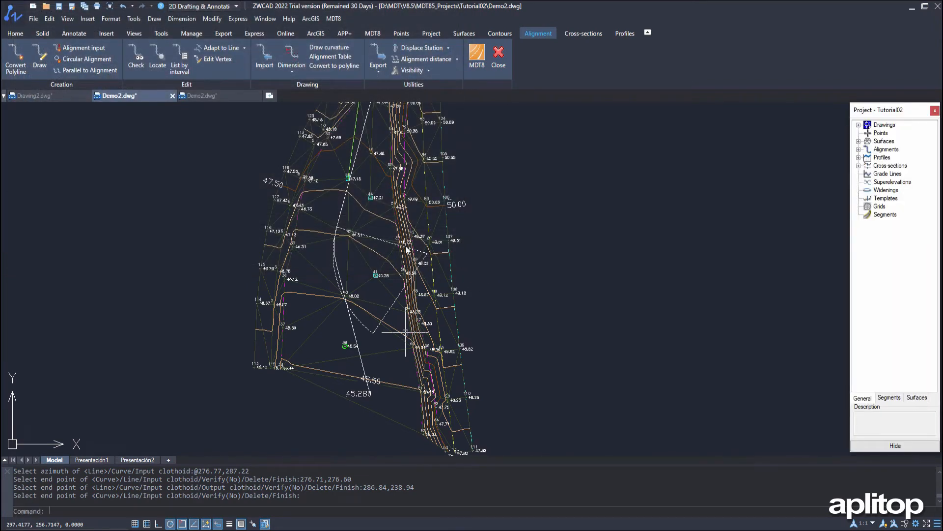
middle_drag(402, 262, 402, 260)
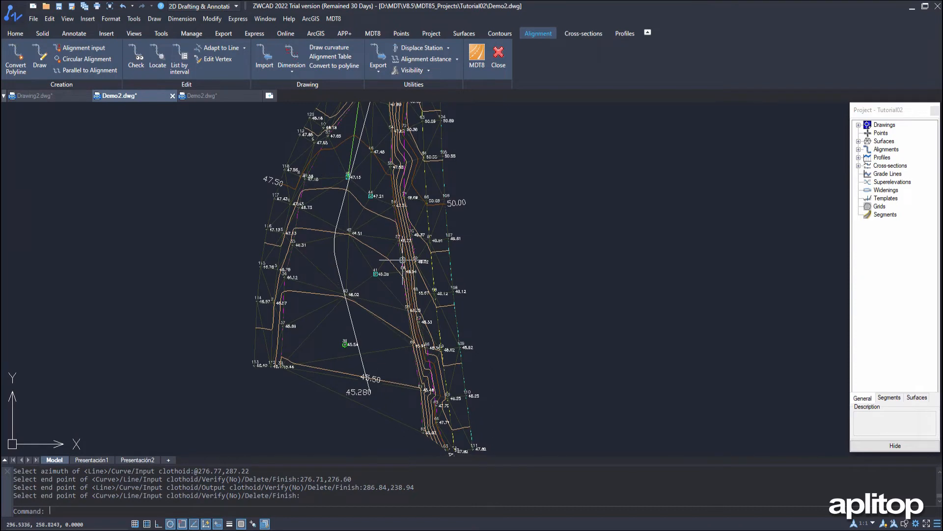
Expand the project's alignments and list the drawn alignment's elements at its unique points over the full length.
click(858, 150)
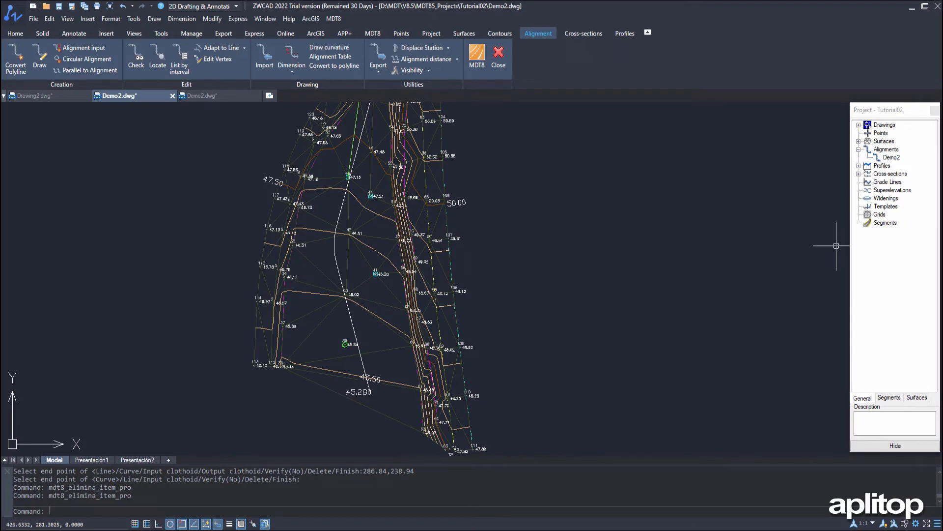
click(179, 65)
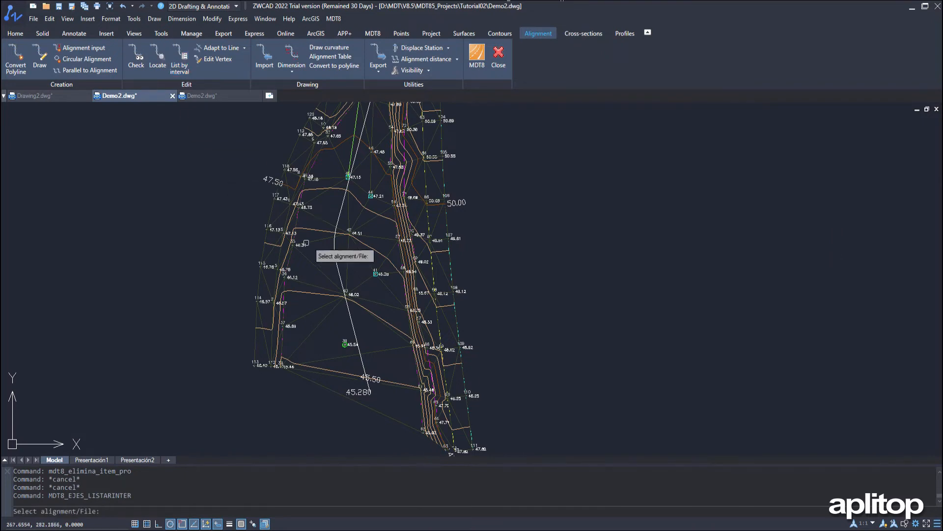
click(335, 245)
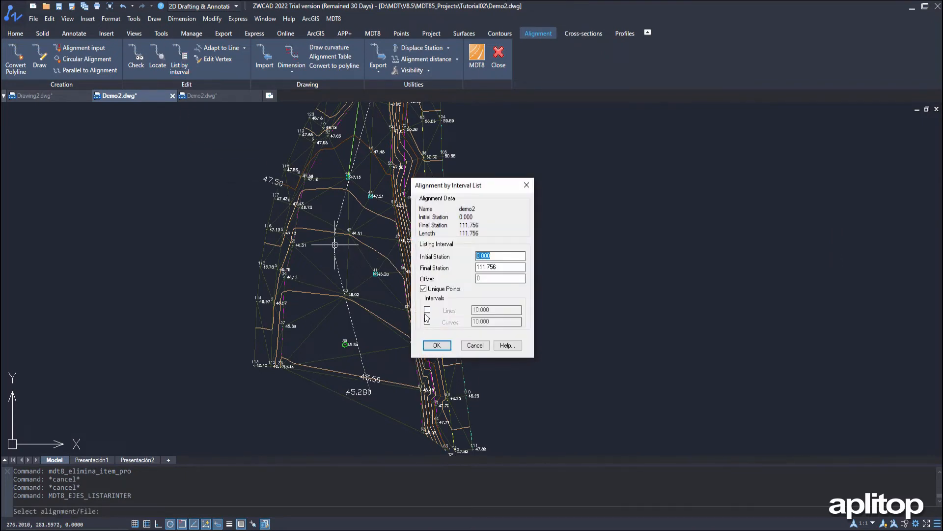
click(437, 345)
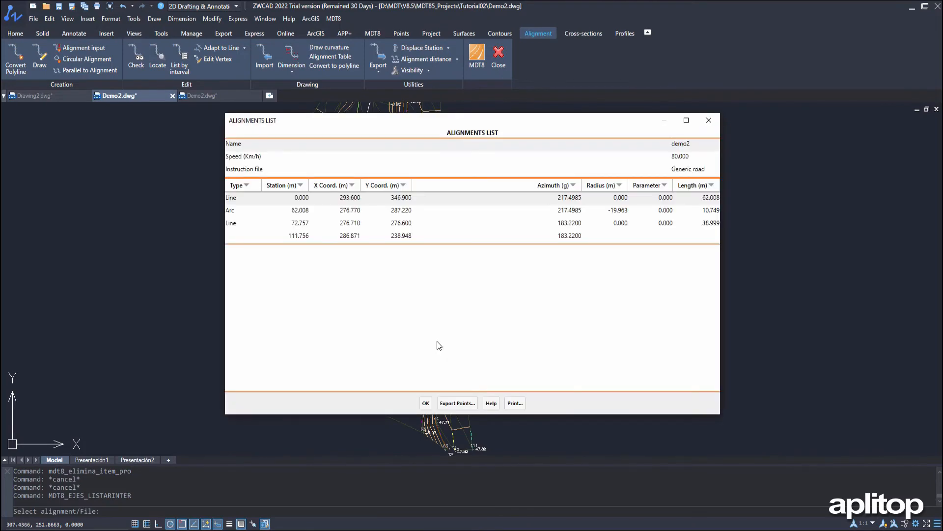
click(327, 229)
click(426, 403)
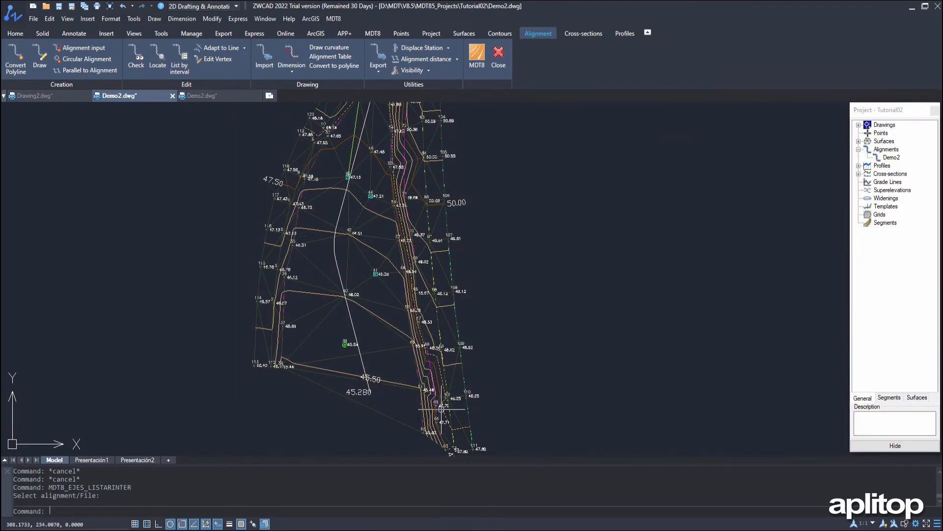
Generate cross-sections of surface Demo2.SUP along the alignment, 40 m to each side, at unique points and every 2 m, with drawing enabled.
click(584, 33)
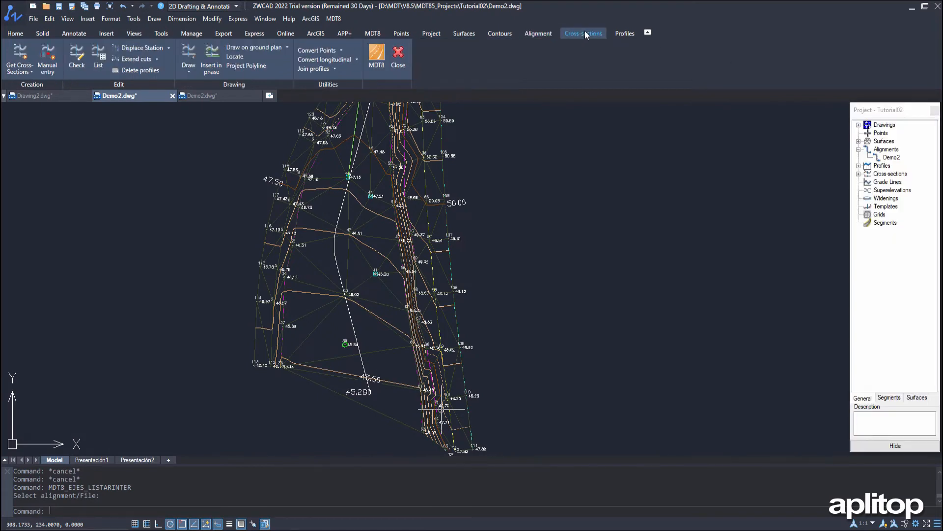
click(30, 71)
click(41, 88)
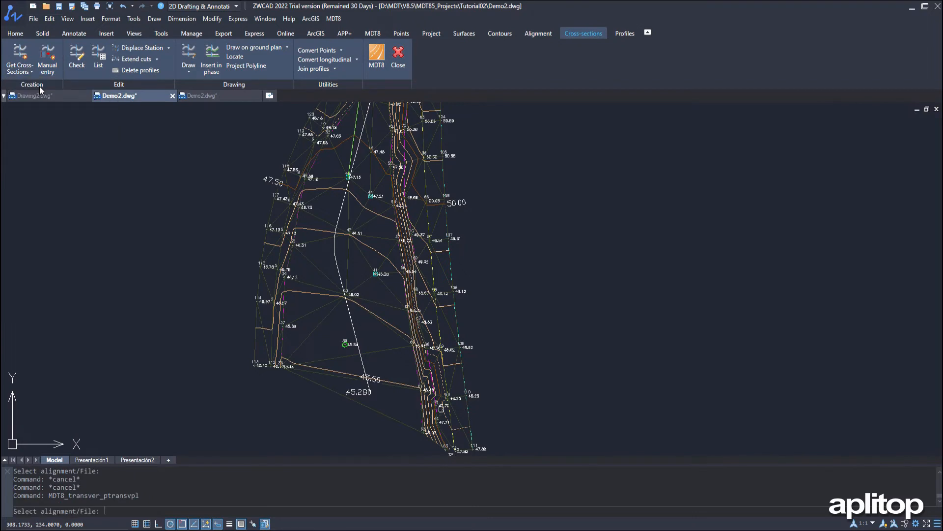
click(338, 270)
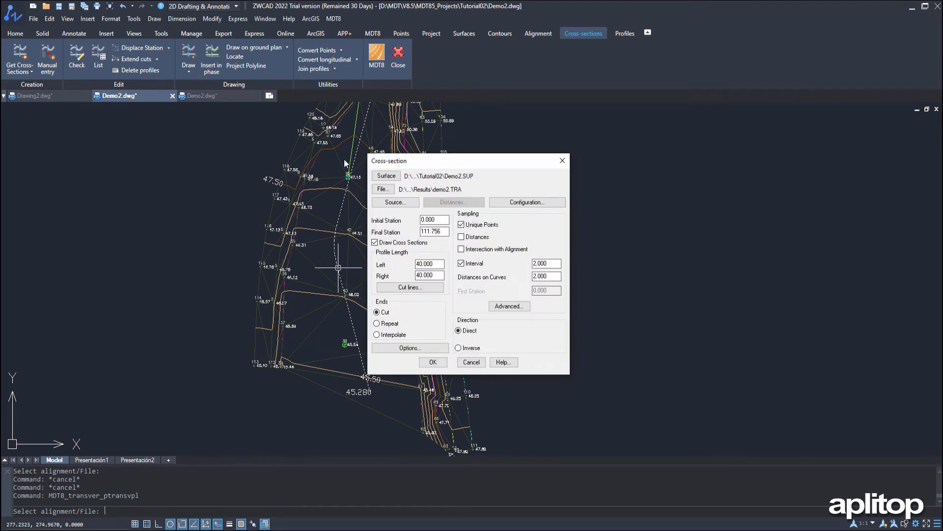
click(437, 266)
double_click(554, 278)
click(433, 363)
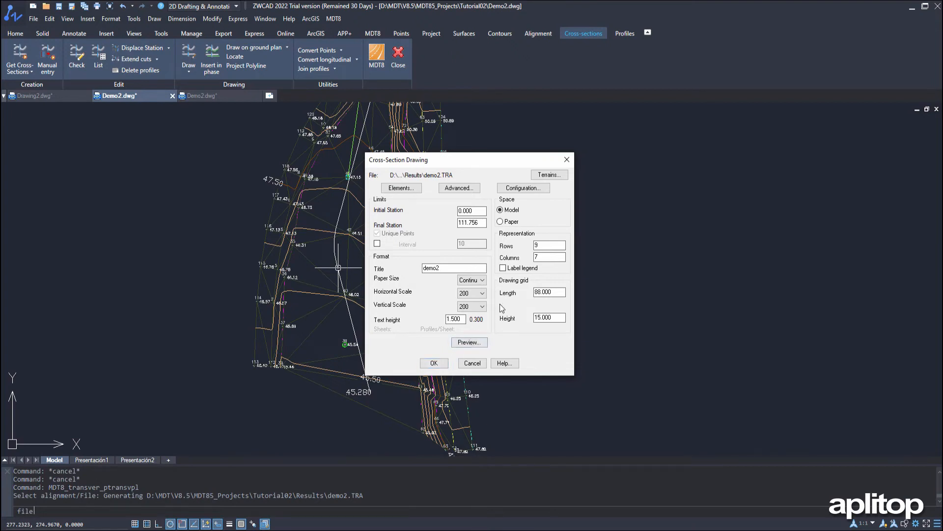
Draw the cross-sections with a drawing grid length of 77, placing them in the empty area east of the terrain.
double_click(556, 291)
text(77)
click(439, 364)
scroll(618, 200, down, 5)
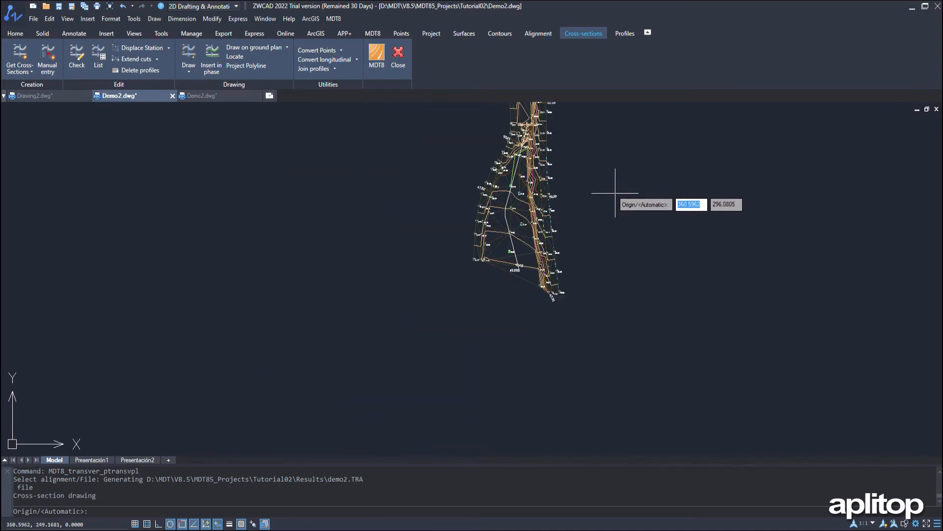
mouse_move(618, 200)
middle_down()
mouse_move(584, 240)
mouse_move(516, 227)
middle_up()
click(558, 173)
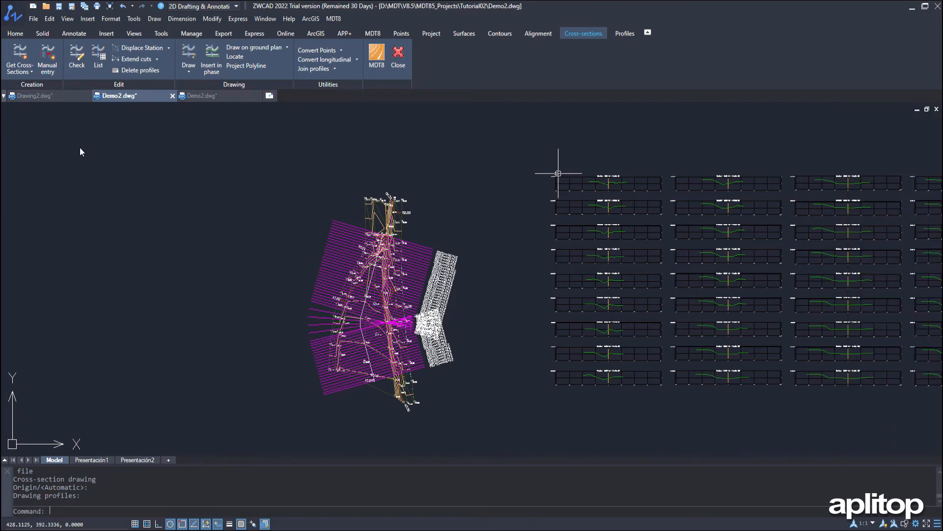
Open the demo2 cross-sections file in the cross-section editor to check it.
click(82, 62)
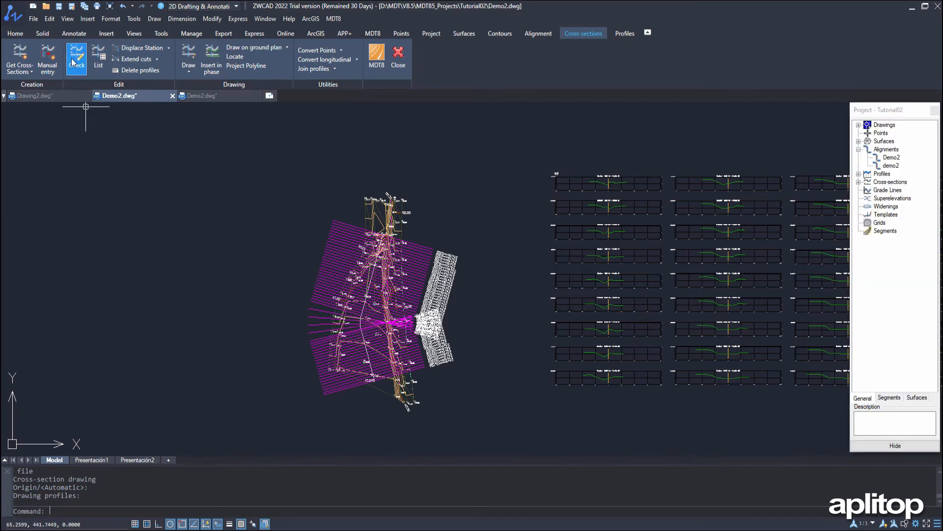
click(73, 63)
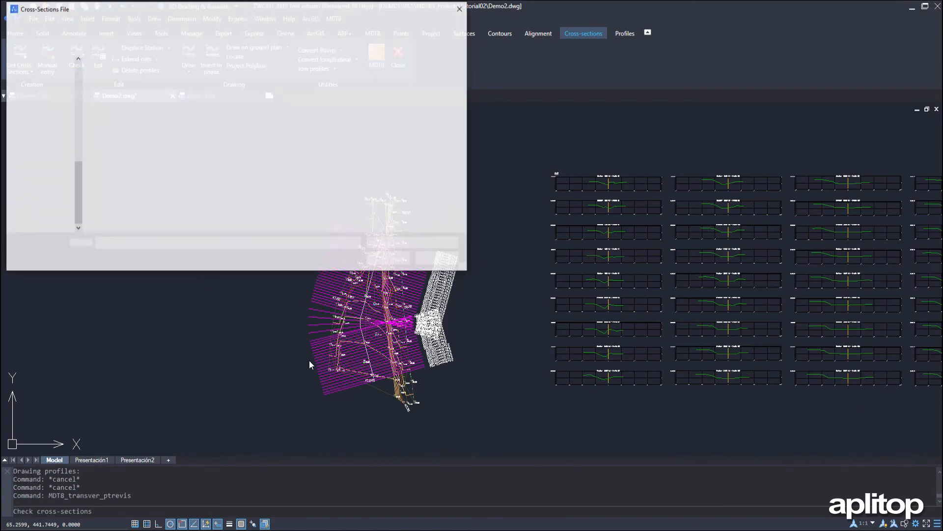
click(385, 261)
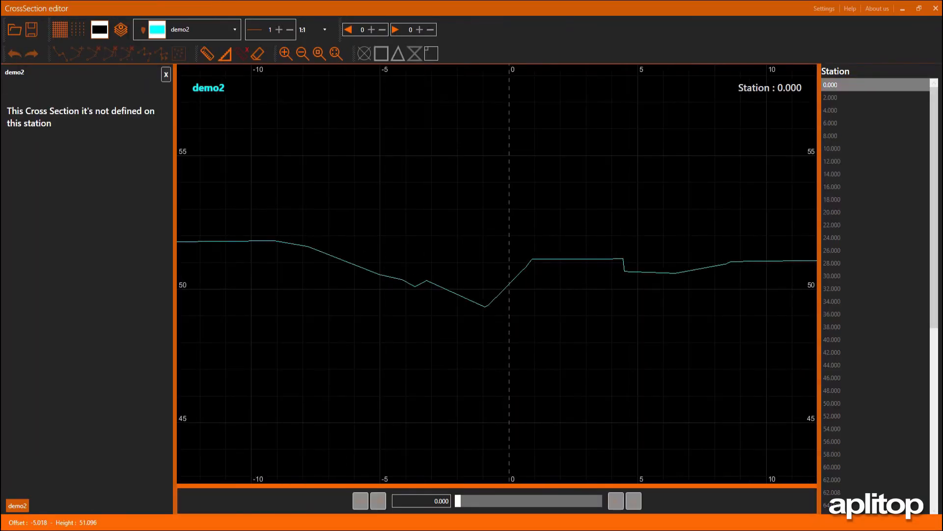
Step through the demo2 cross-sections from station 0.000 to 6.000, and close the cross-section editor.
click(616, 502)
click(617, 502)
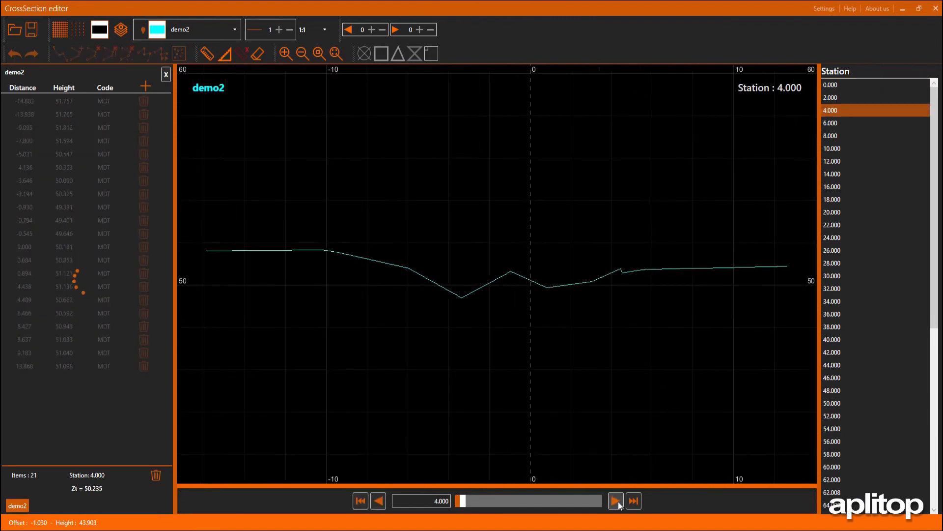
click(616, 501)
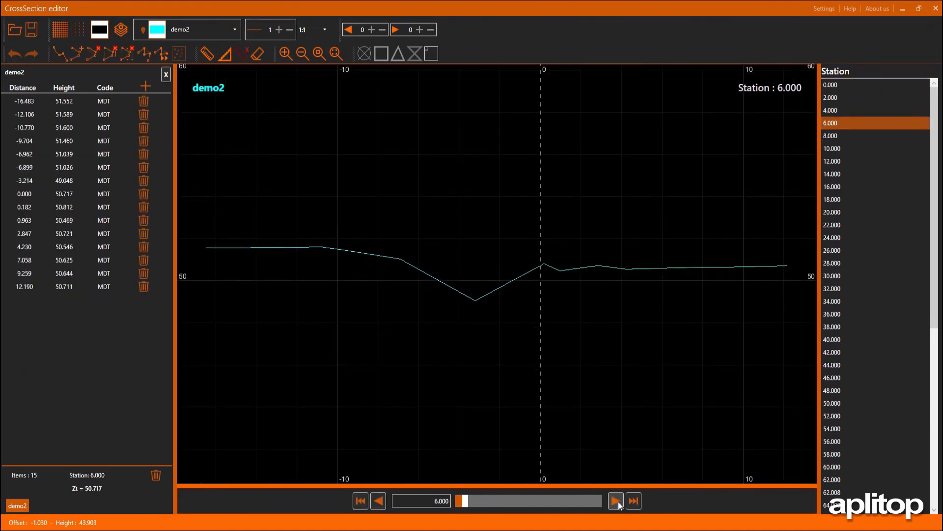
click(935, 9)
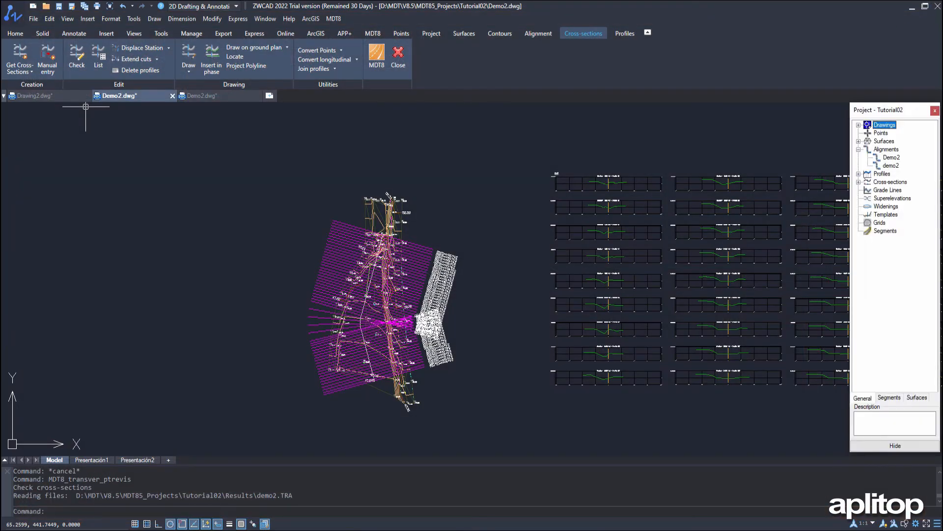
Generate the alignment's longitudinal profile from surface Demo2.SUP with all cuts, unique points and alignment intersections, direct direction and drawing enabled.
click(624, 33)
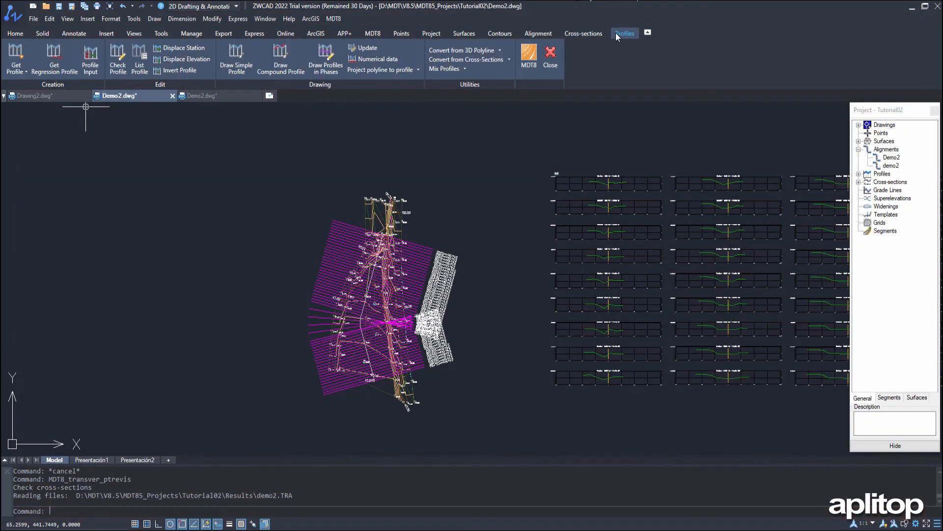
click(20, 72)
click(37, 88)
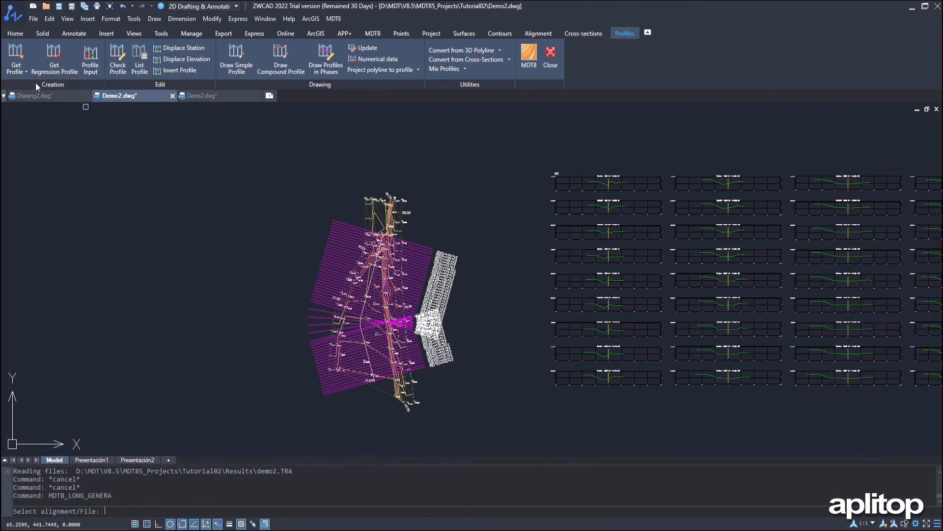
scroll(374, 317, up, 5)
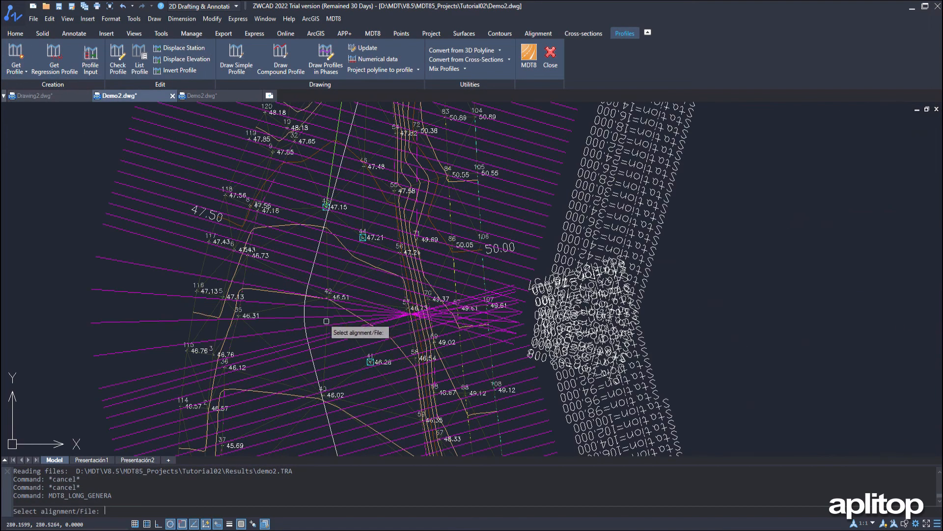
click(305, 320)
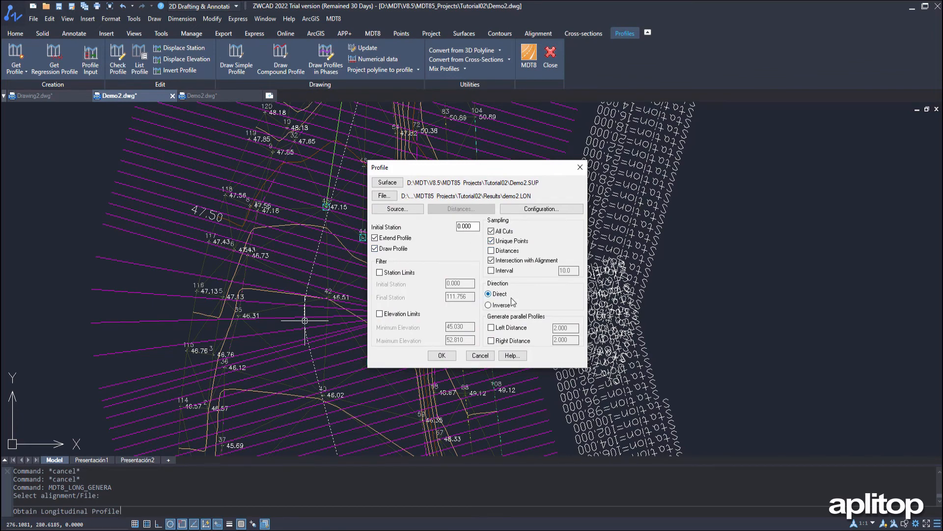
click(448, 354)
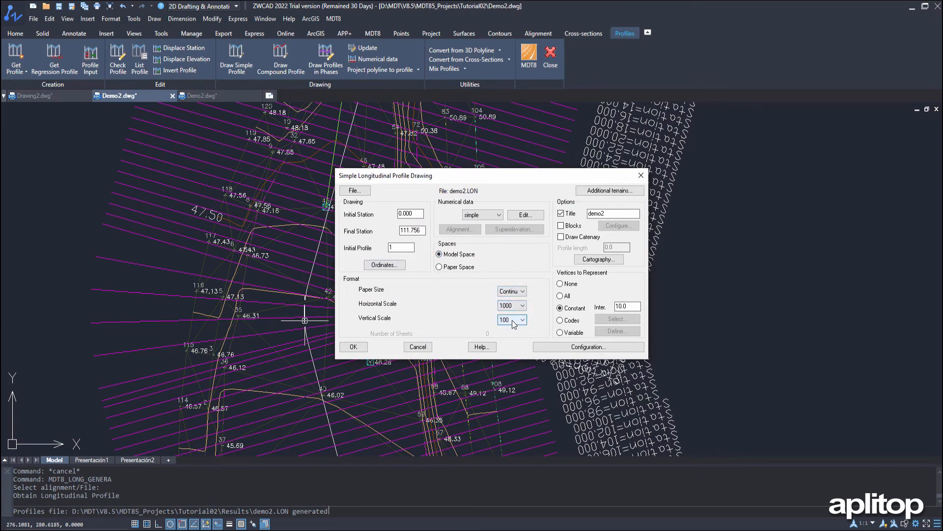
Draw the simple profile in model space at horizontal scale 1000 and vertical scale 100, placing it in the empty area below the cross-sections.
click(353, 346)
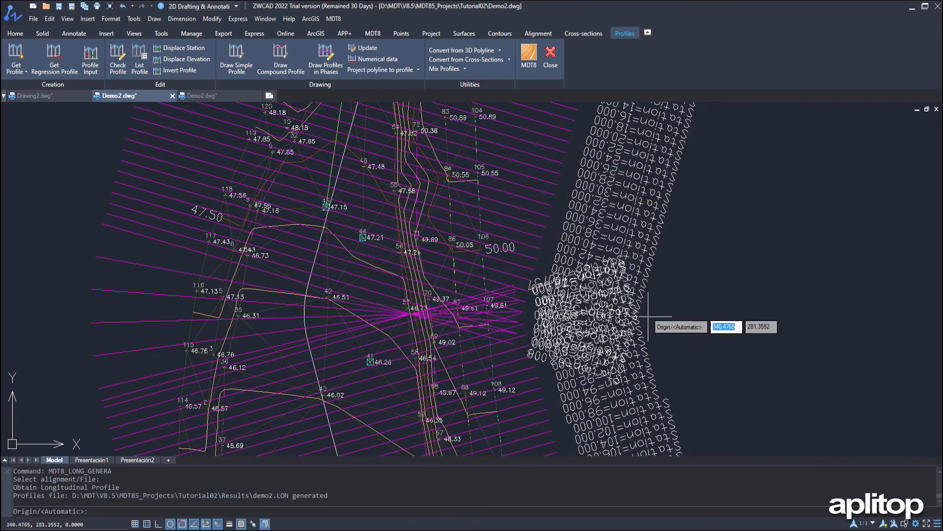
scroll(703, 322, down, 6)
mouse_move(714, 322)
middle_down()
mouse_move(417, 238)
mouse_move(301, 218)
middle_up()
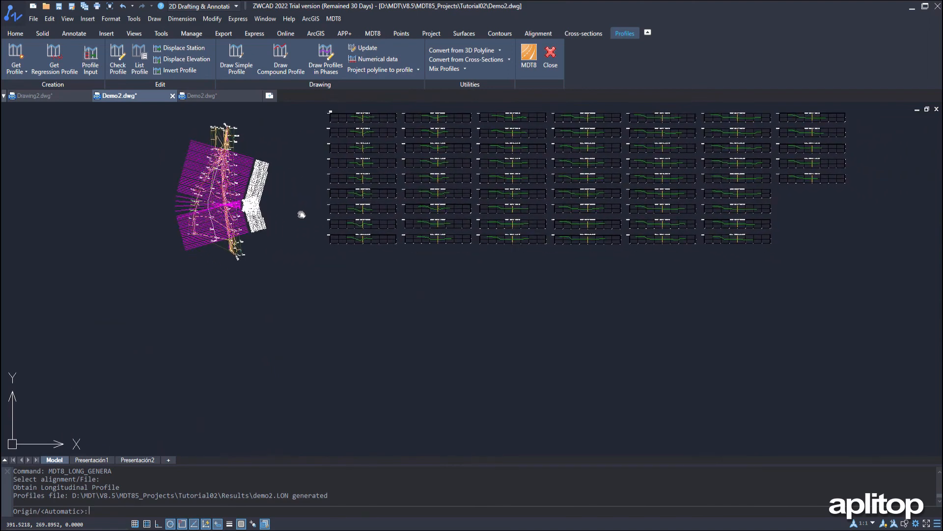
click(337, 343)
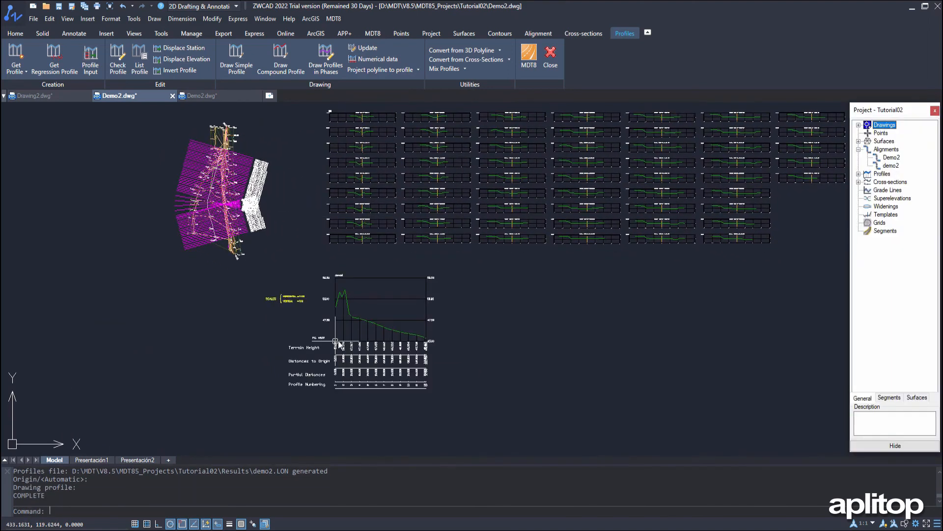
scroll(342, 341, up, 5)
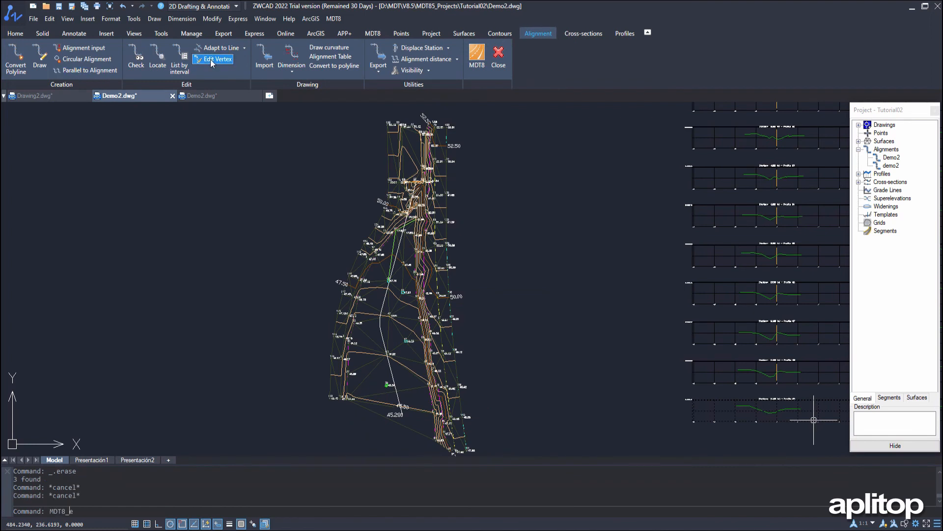
Edit the alignment's middle vertex to a curve radius of -90 and length of 48.400, updating the profile and cross-section drawings.
click(212, 59)
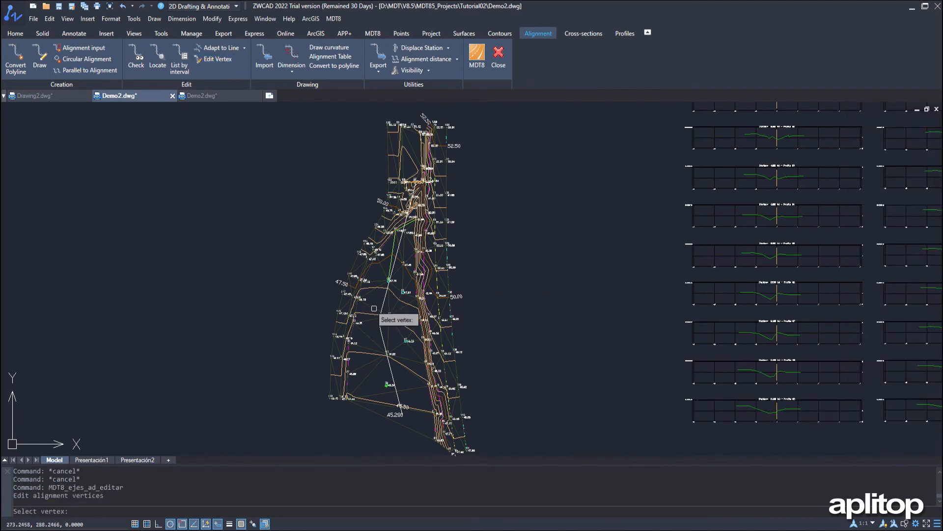
click(381, 326)
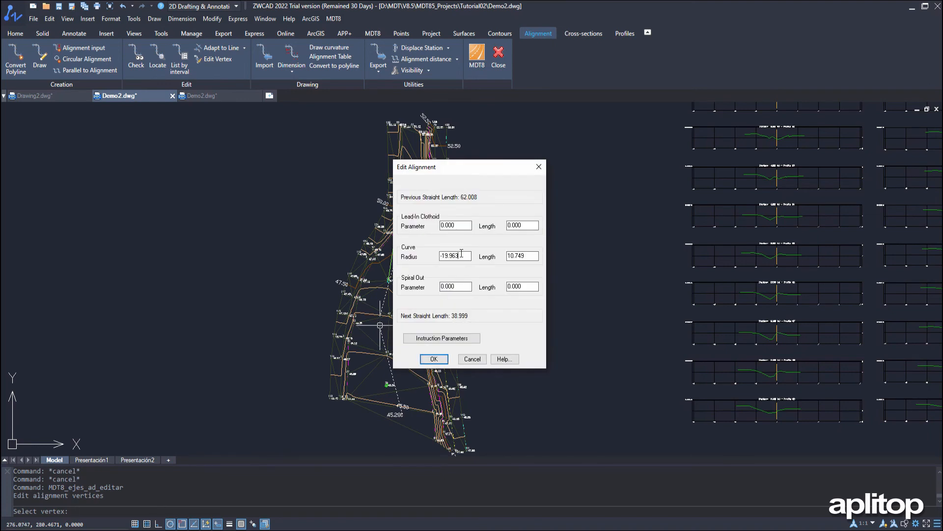
double_click(461, 255)
text(-90)
double_click(532, 258)
text(48.400)
click(434, 359)
click(477, 293)
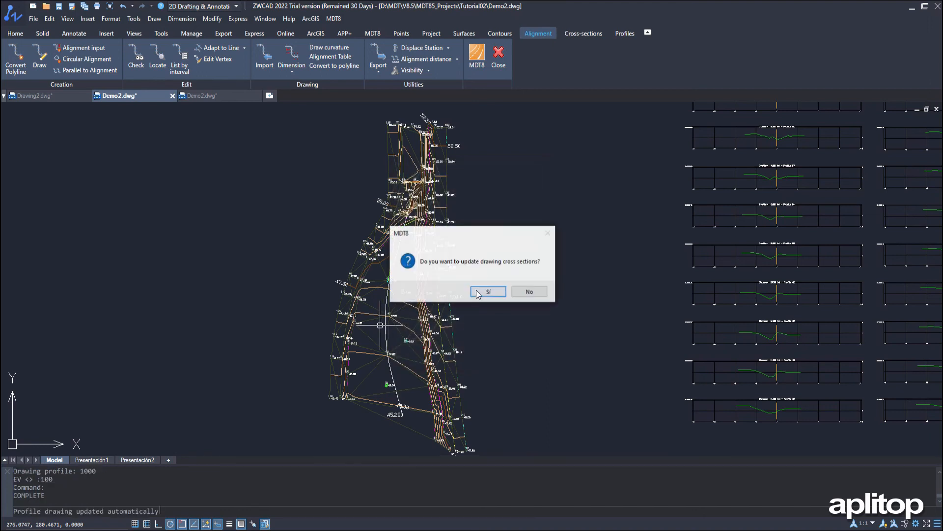
click(488, 292)
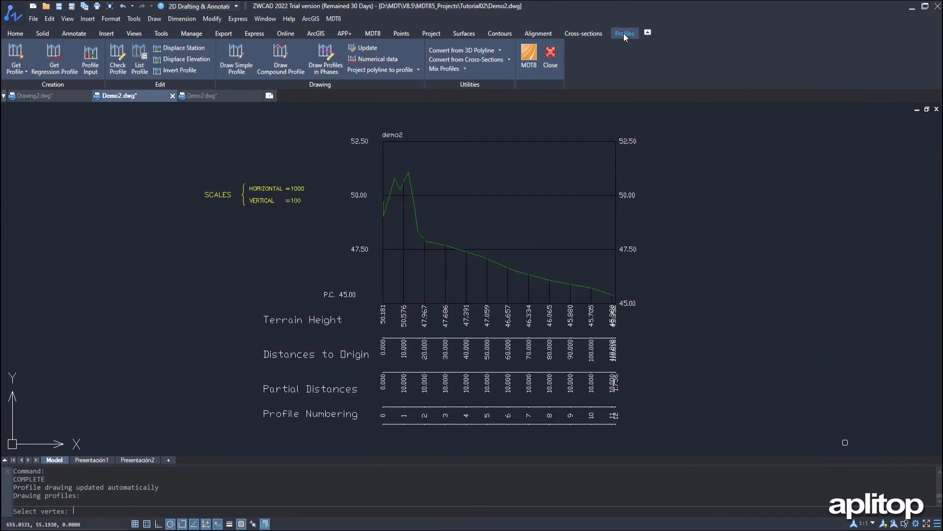
Label stations and elevations at four points above the profile's terrain line, horizontally, with prefixes, text height 1.500 and 2 decimals.
click(335, 19)
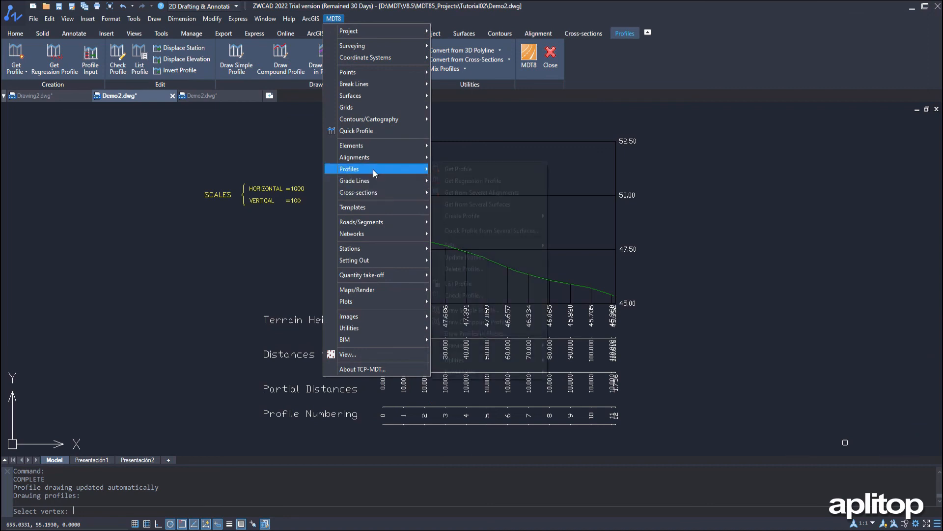
mouse_move(372, 169)
mouse_move(488, 346)
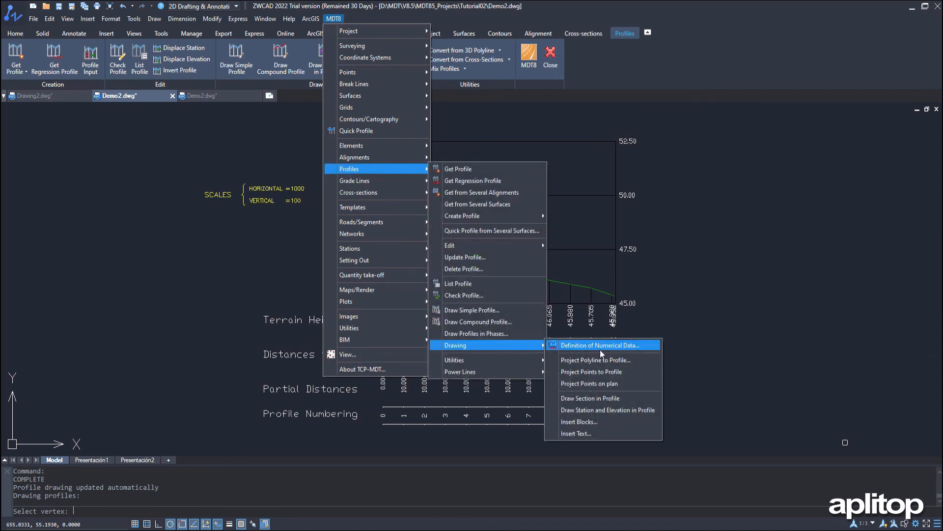
click(606, 412)
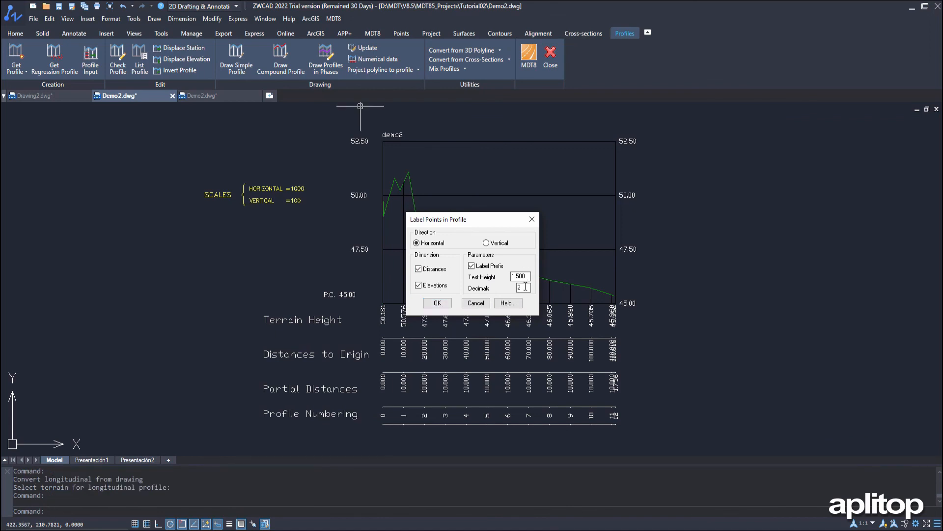
click(437, 302)
click(450, 246)
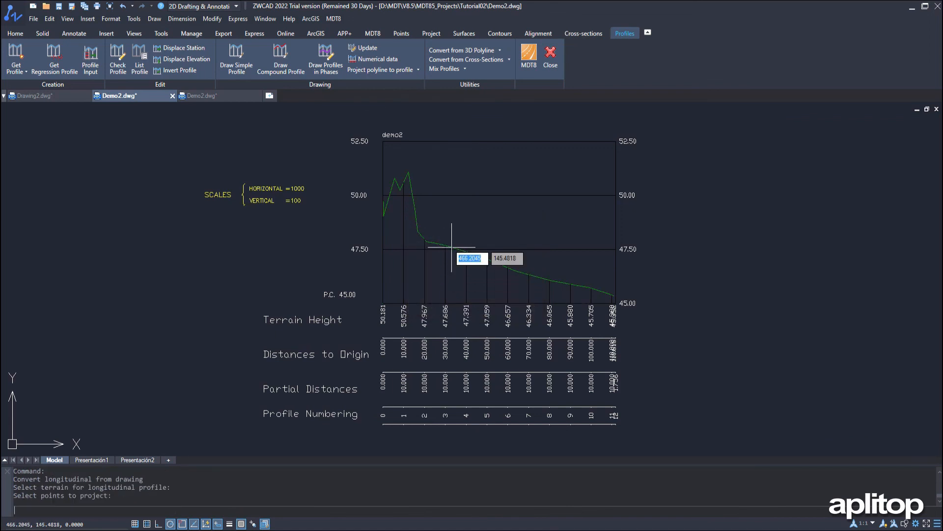
click(433, 214)
click(482, 242)
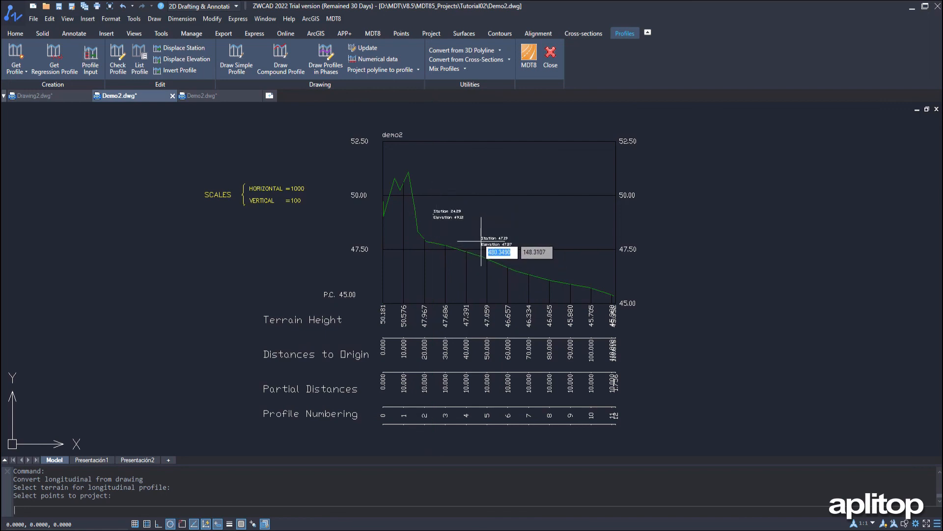
click(534, 259)
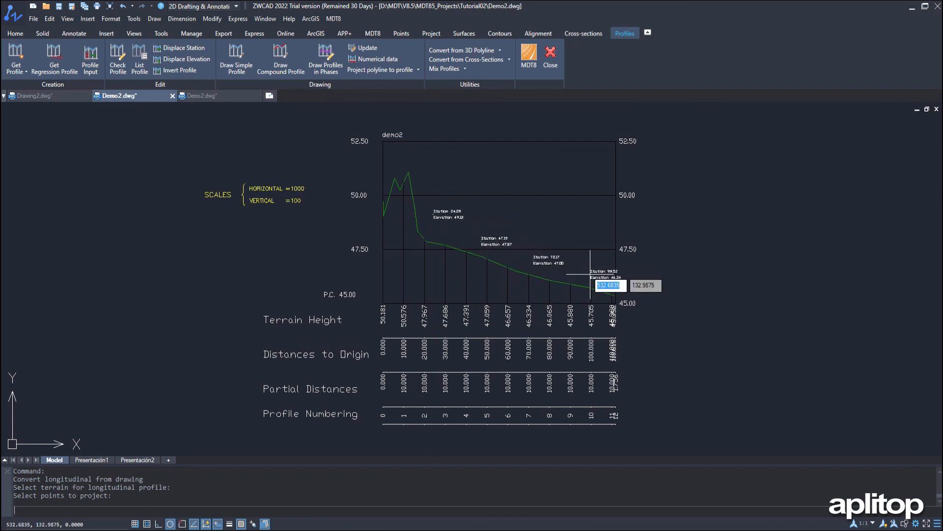
key(Escape)
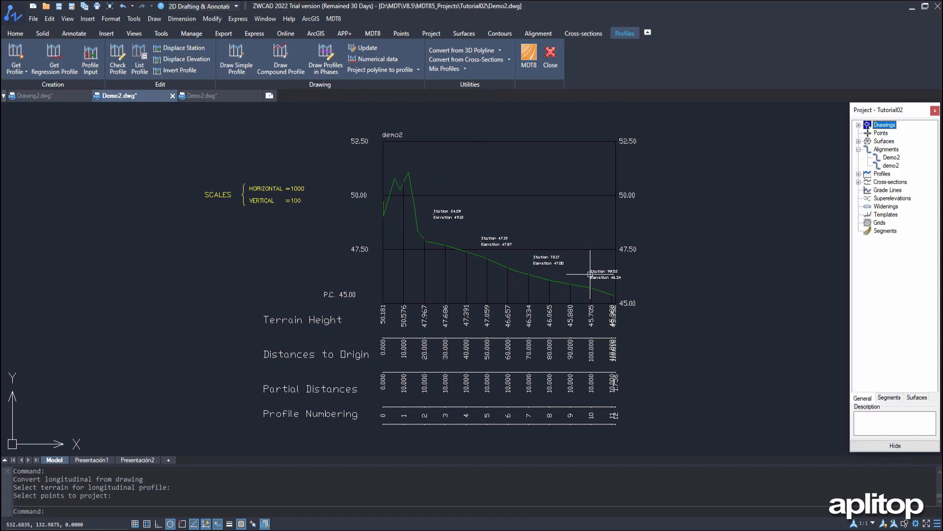